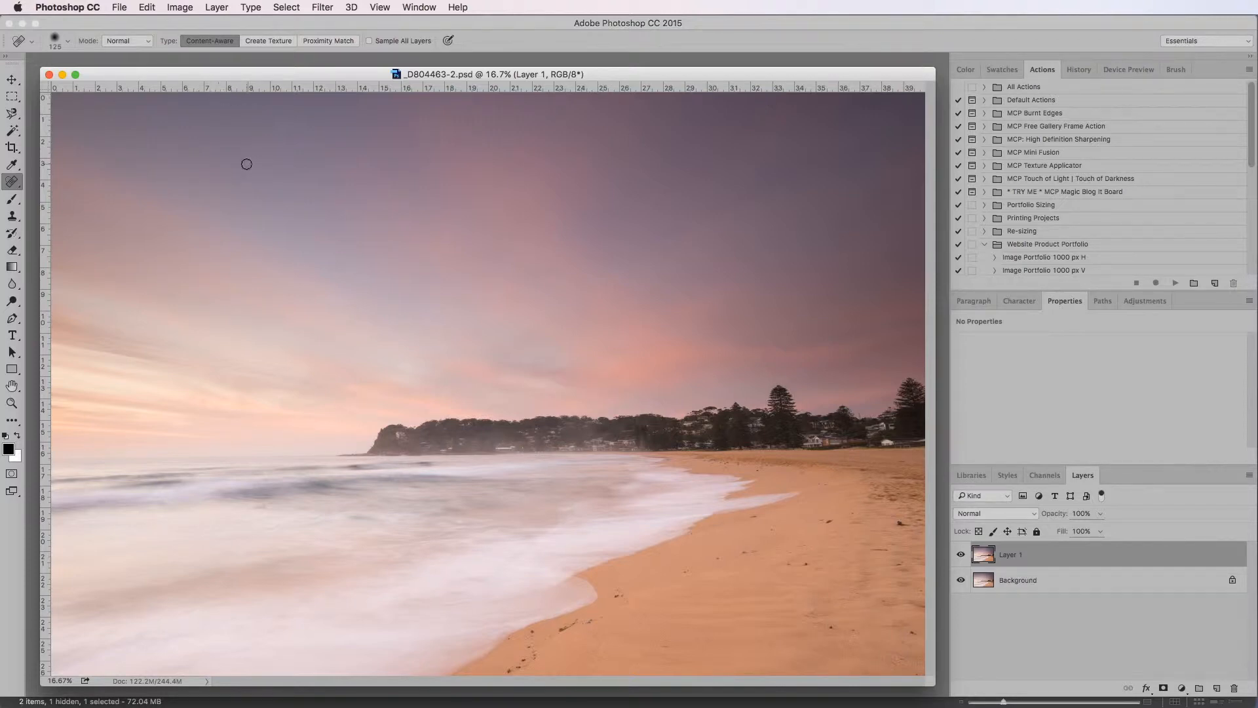
# Apply a Brightness/Contrast adjustment to Layer 1 with brightness -2 and contrast 12
pyautogui.click(180, 7)
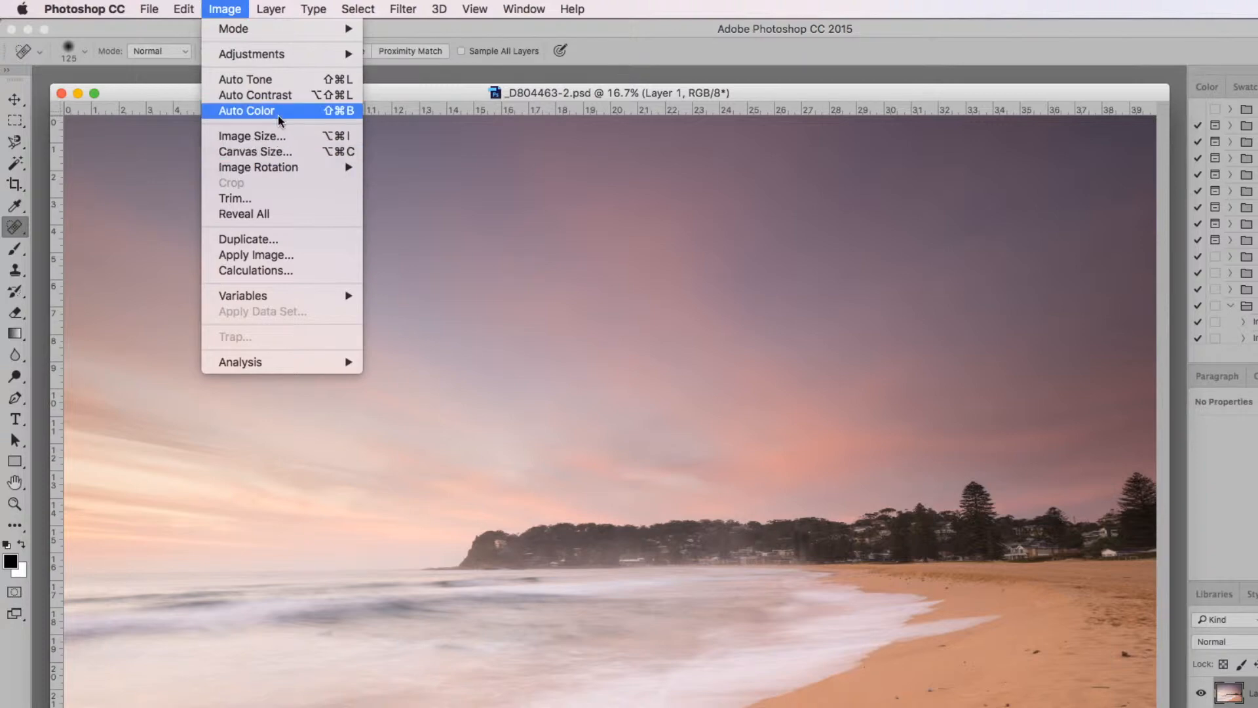
pyautogui.moveTo(283, 59)
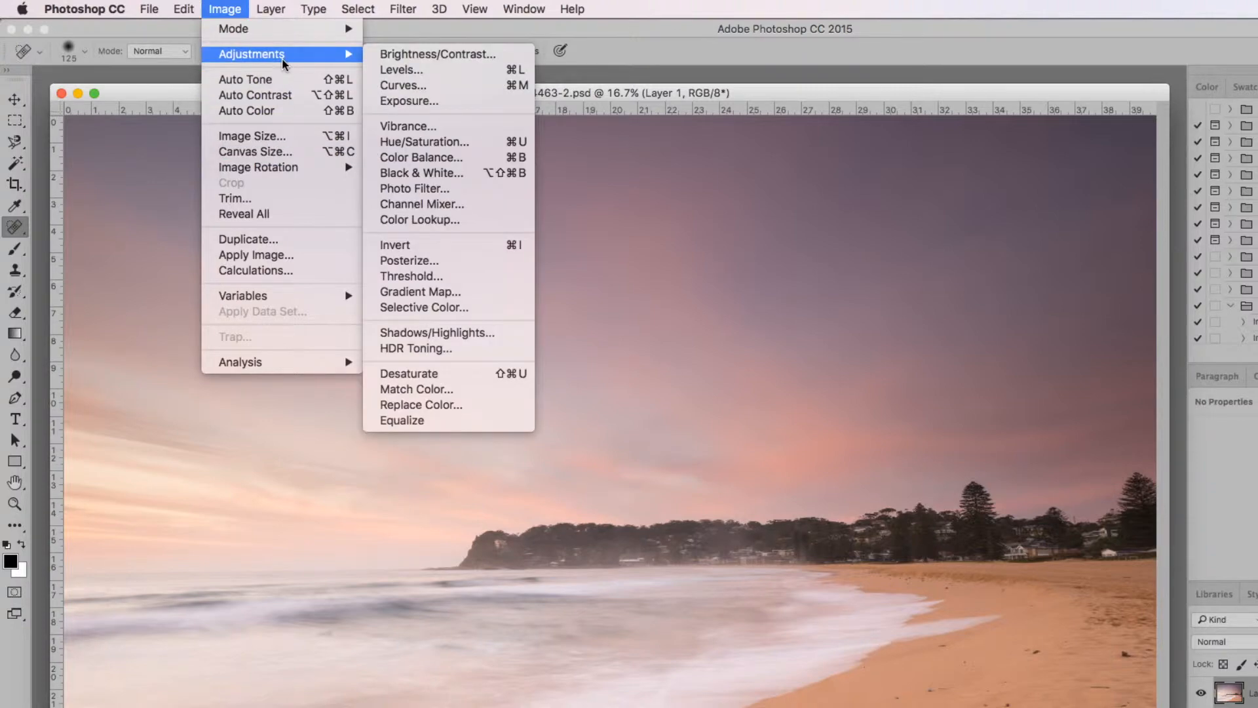
pyautogui.click(428, 57)
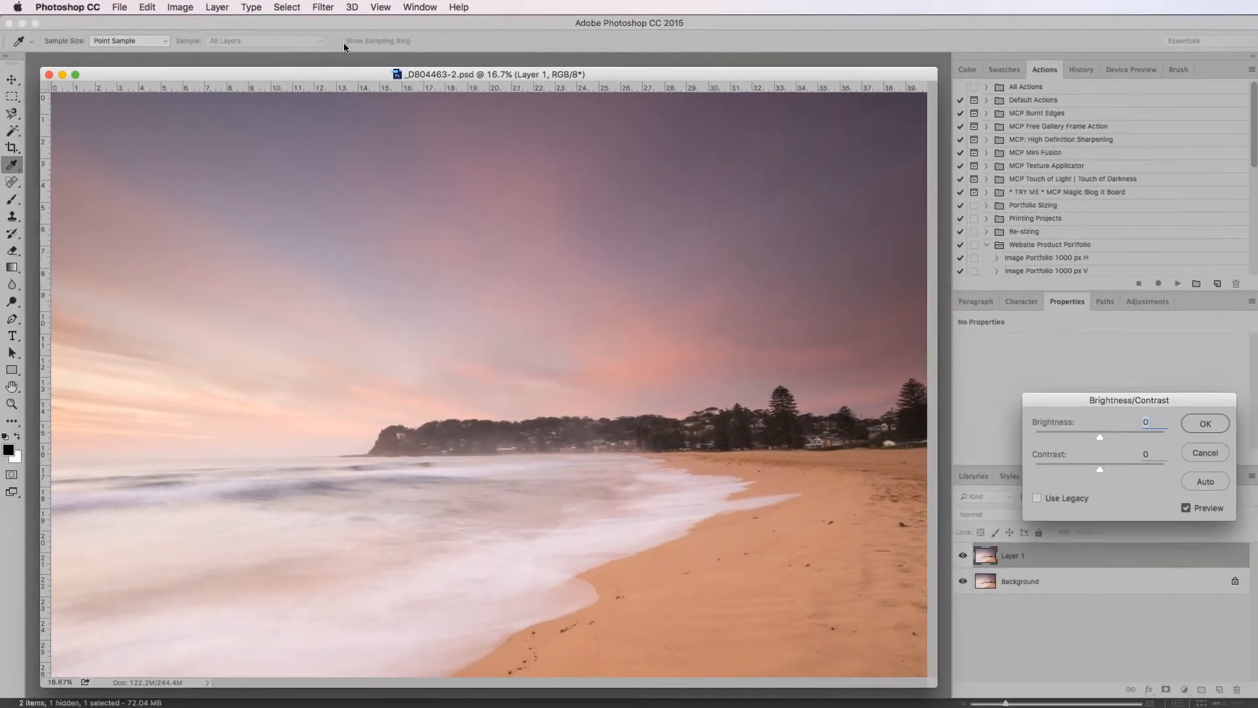
pyautogui.moveTo(1189, 401); pyautogui.dragTo(866, 349)
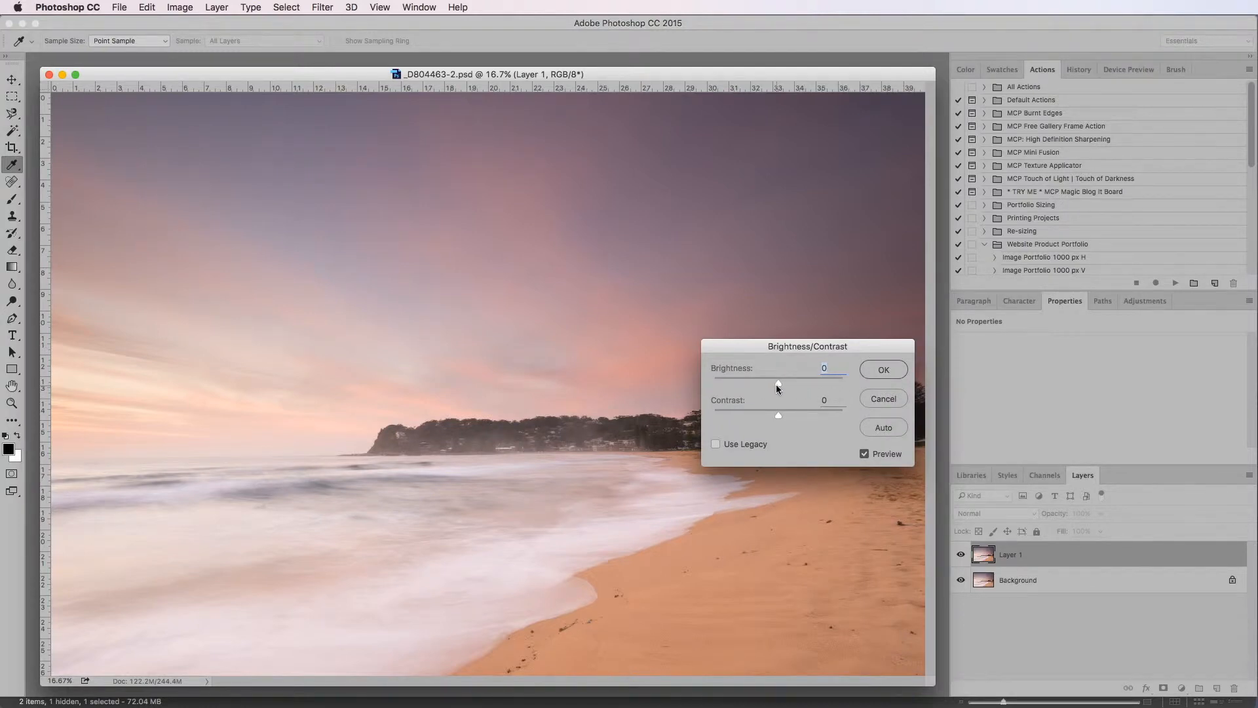
pyautogui.moveTo(777, 383); pyautogui.dragTo(745, 386)
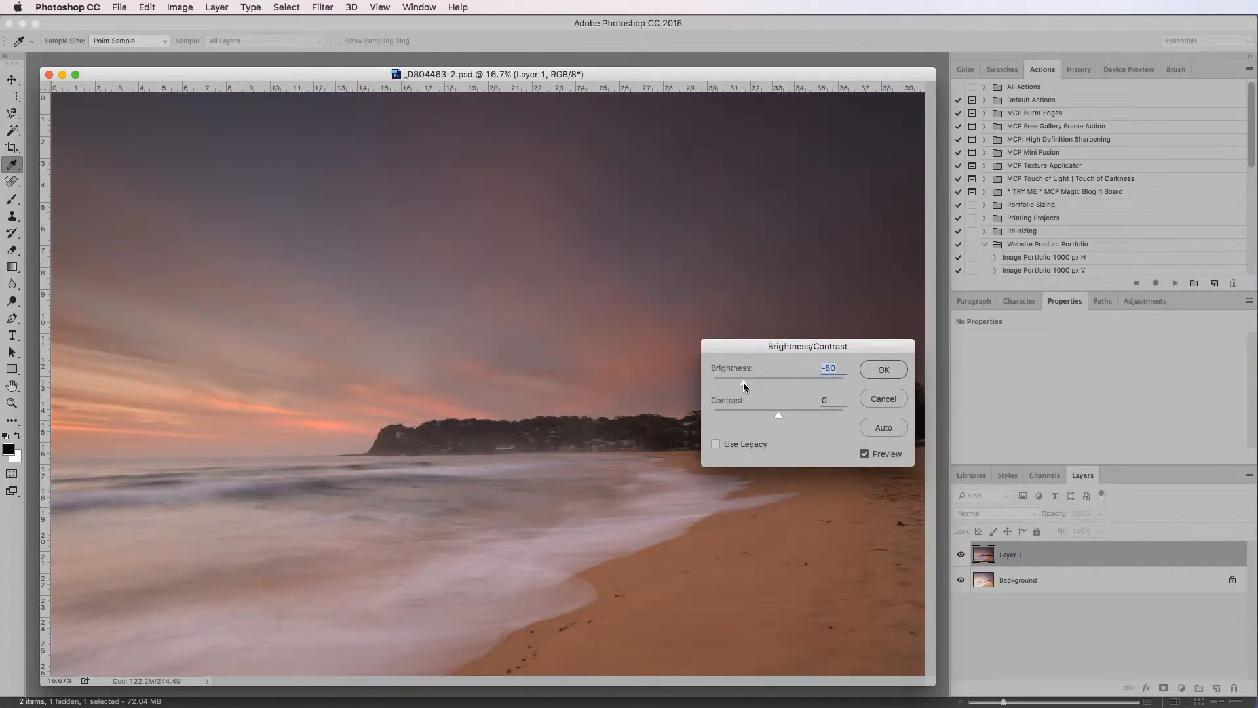
pyautogui.moveTo(743, 384); pyautogui.dragTo(825, 419)
pyautogui.click(777, 413)
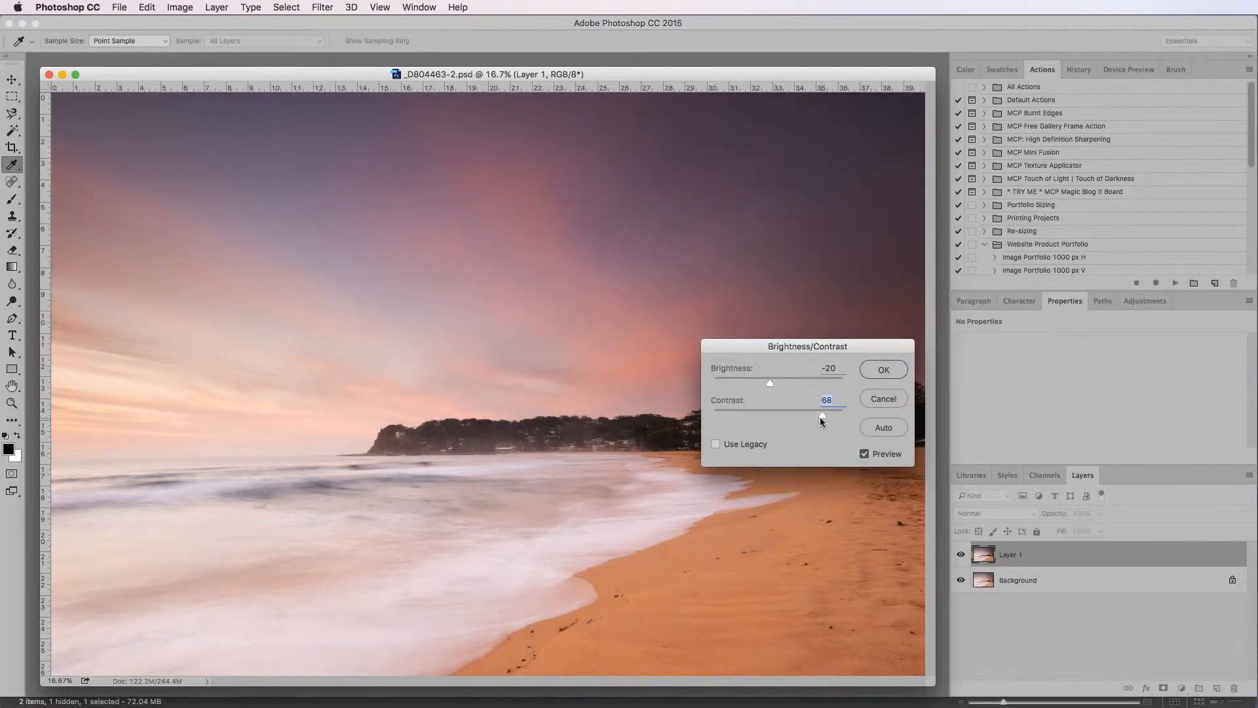
pyautogui.moveTo(792, 421); pyautogui.dragTo(778, 421)
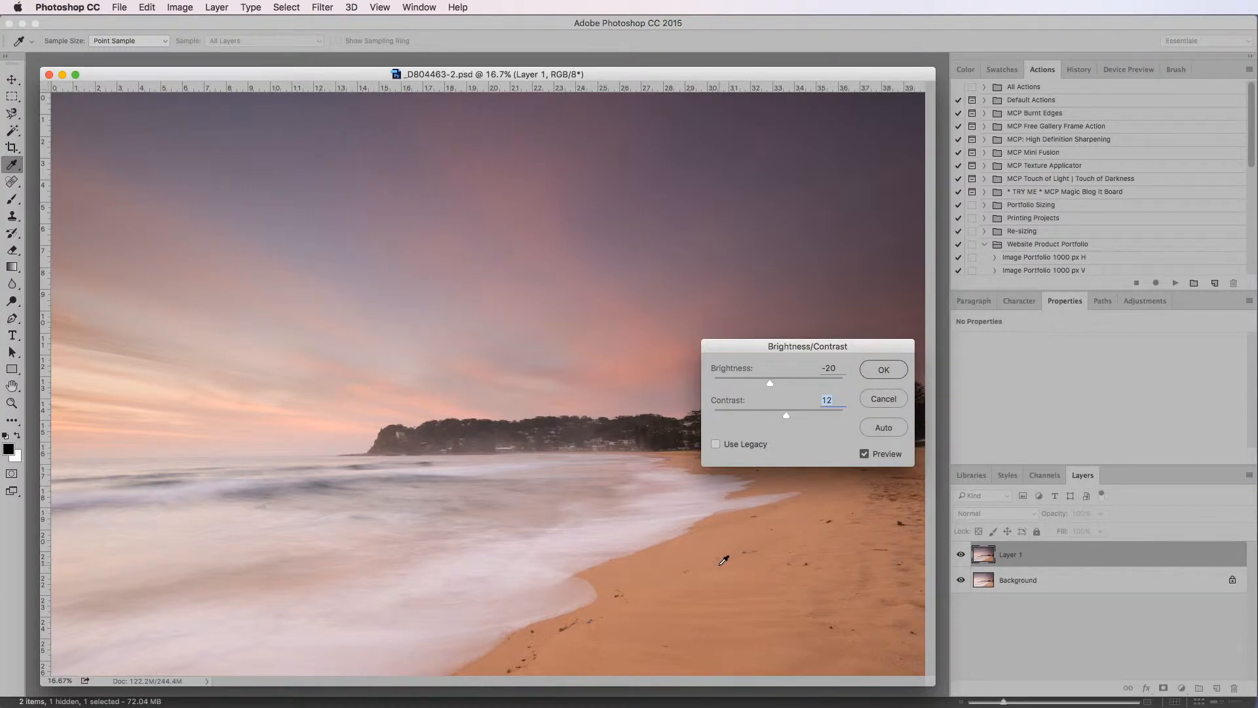
pyautogui.moveTo(770, 383); pyautogui.dragTo(779, 386)
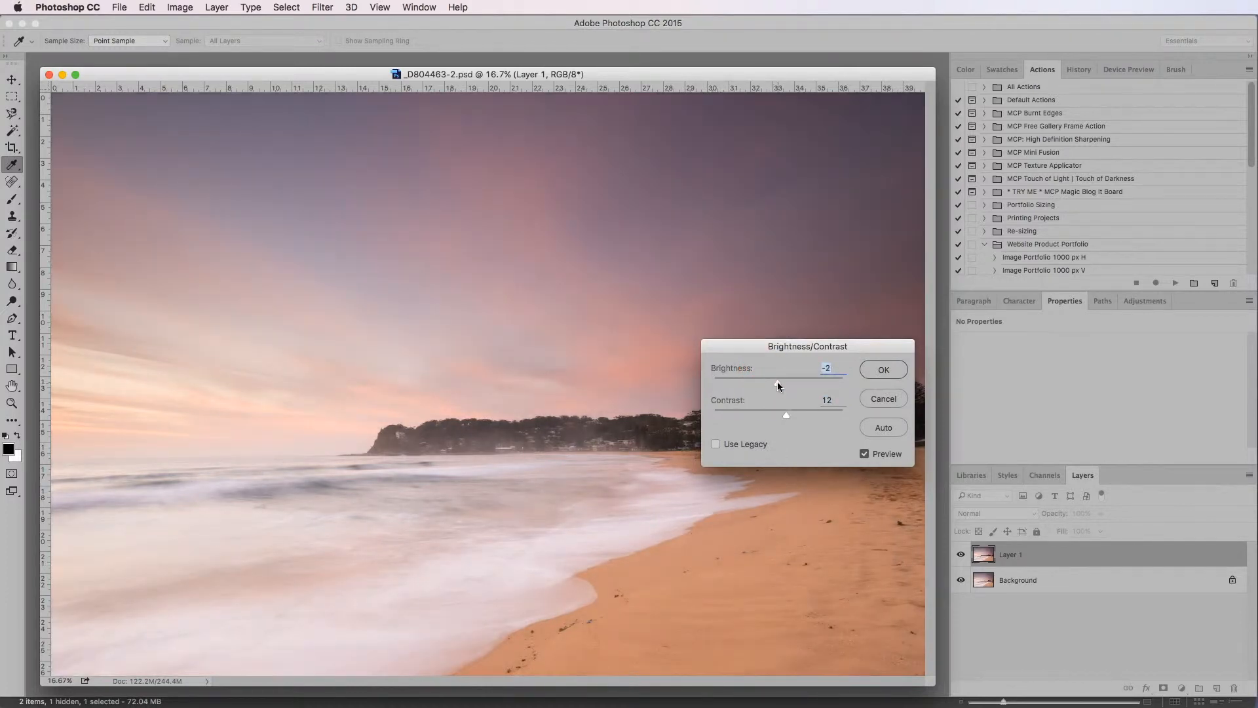
pyautogui.click(884, 369)
pyautogui.press('j')
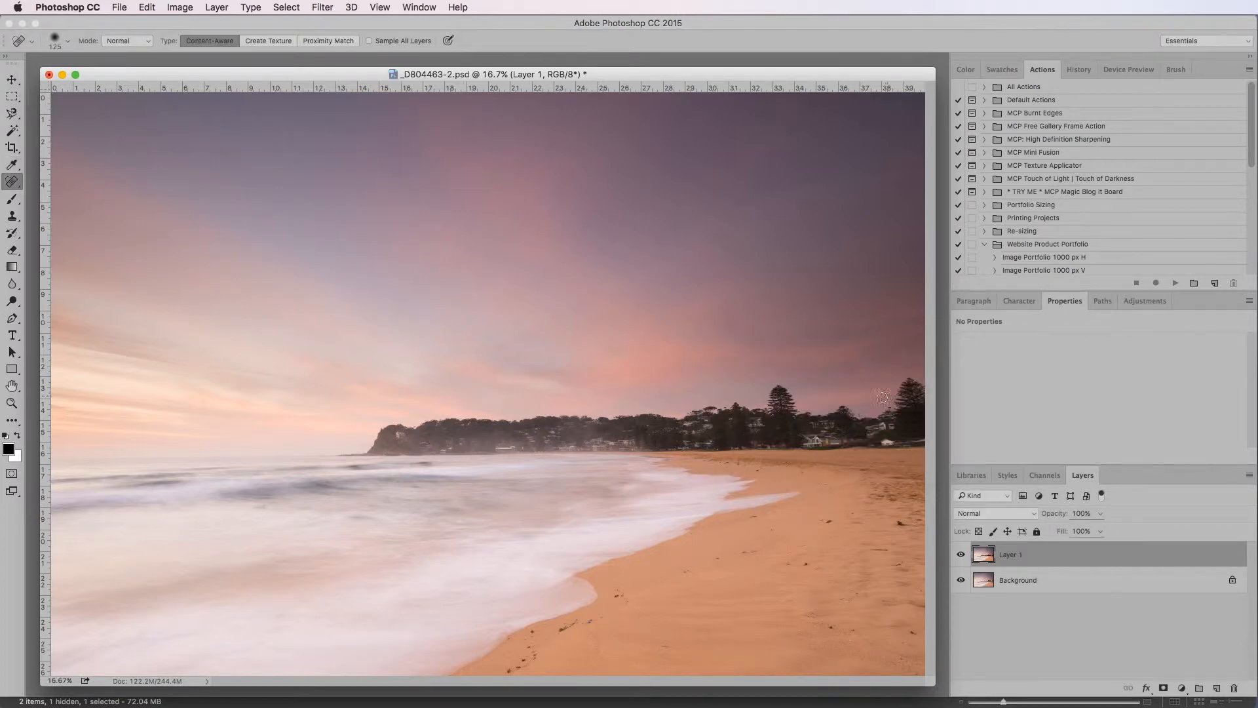
# Toggle the visibility of Layer 1 repeatedly to compare the brightness and contrast edit with the original image
pyautogui.click(960, 558)
pyautogui.click(961, 557)
pyautogui.click(962, 557)
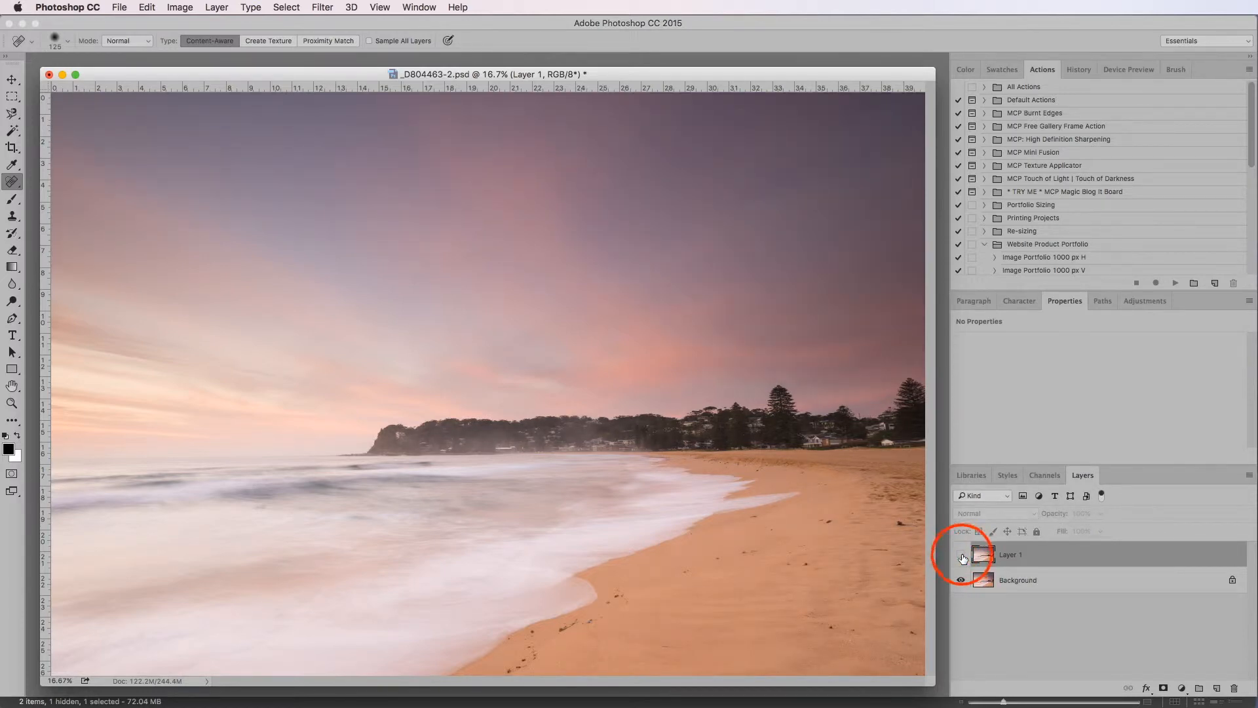
pyautogui.click(961, 557)
pyautogui.click(961, 558)
pyautogui.click(961, 558)
pyautogui.click(961, 558)
pyautogui.click(961, 558)
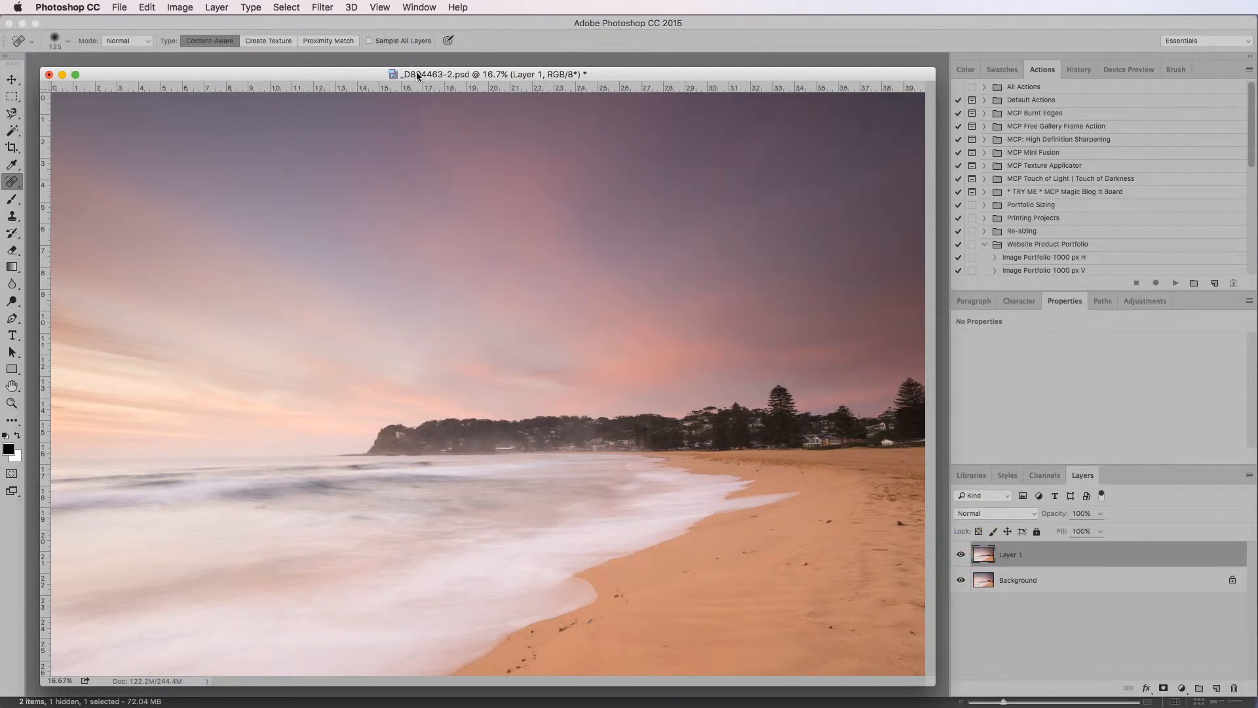
# Start an Exposure adjustment on Layer 1 and set the exposure to +0.24
pyautogui.click(183, 9)
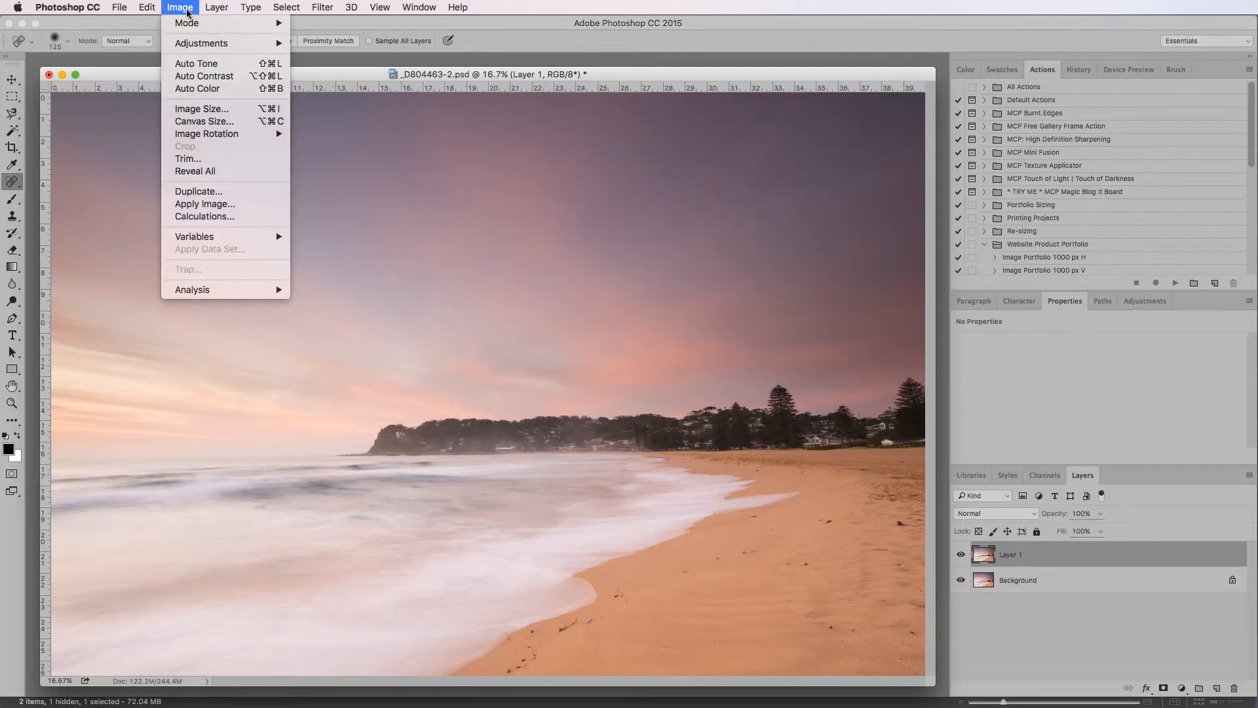
pyautogui.moveTo(205, 43)
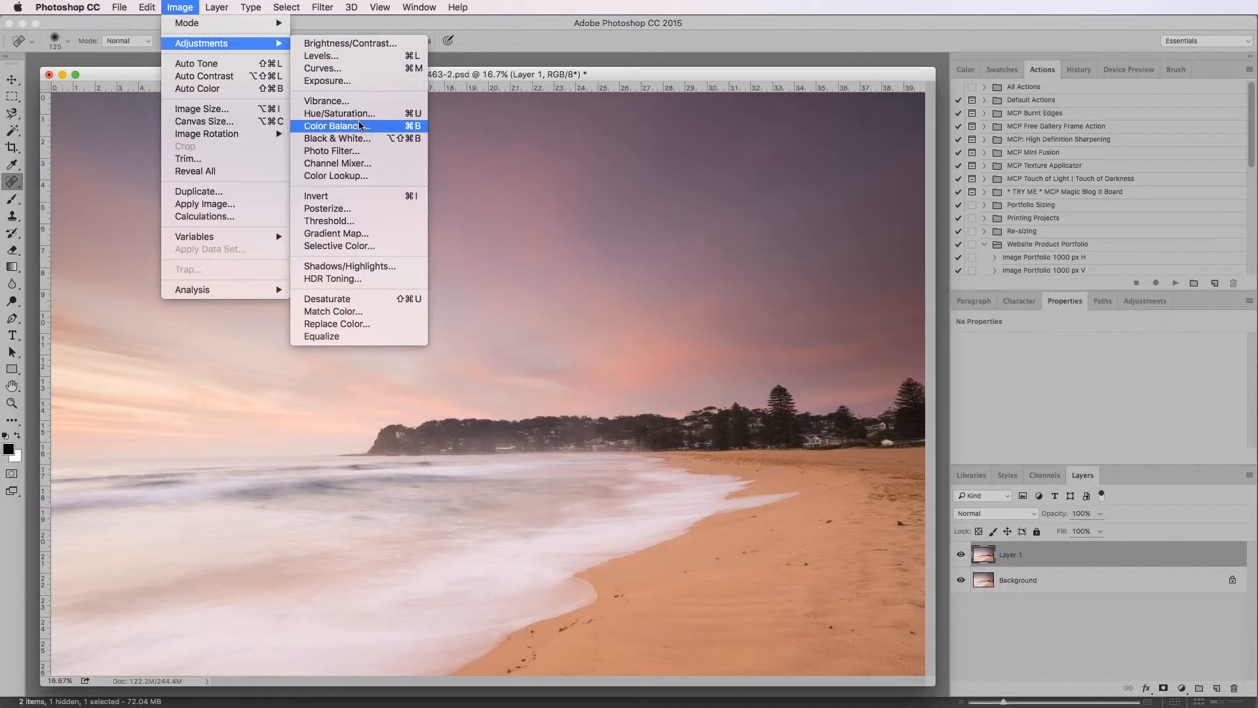
pyautogui.click(340, 81)
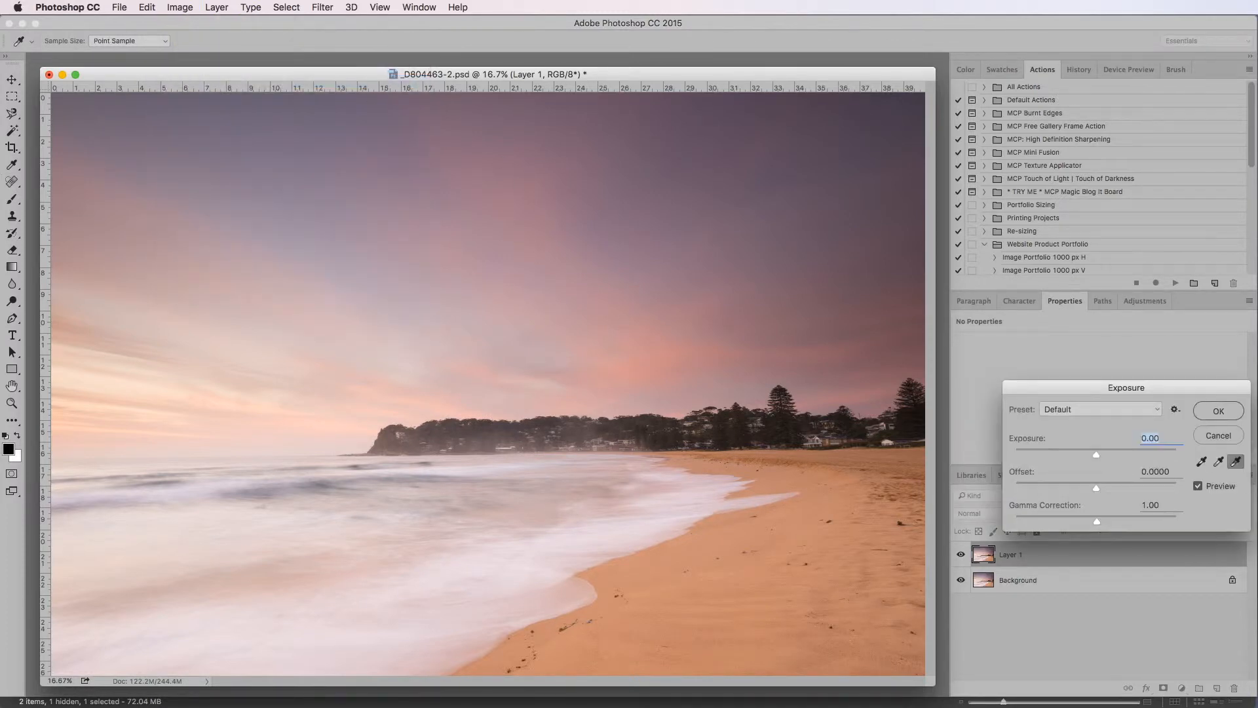
pyautogui.moveTo(1096, 453)
pyautogui.mouseDown()
pyautogui.moveTo(1106, 457)
pyautogui.moveTo(1056, 459)
pyautogui.moveTo(1099, 462)
pyautogui.mouseUp()
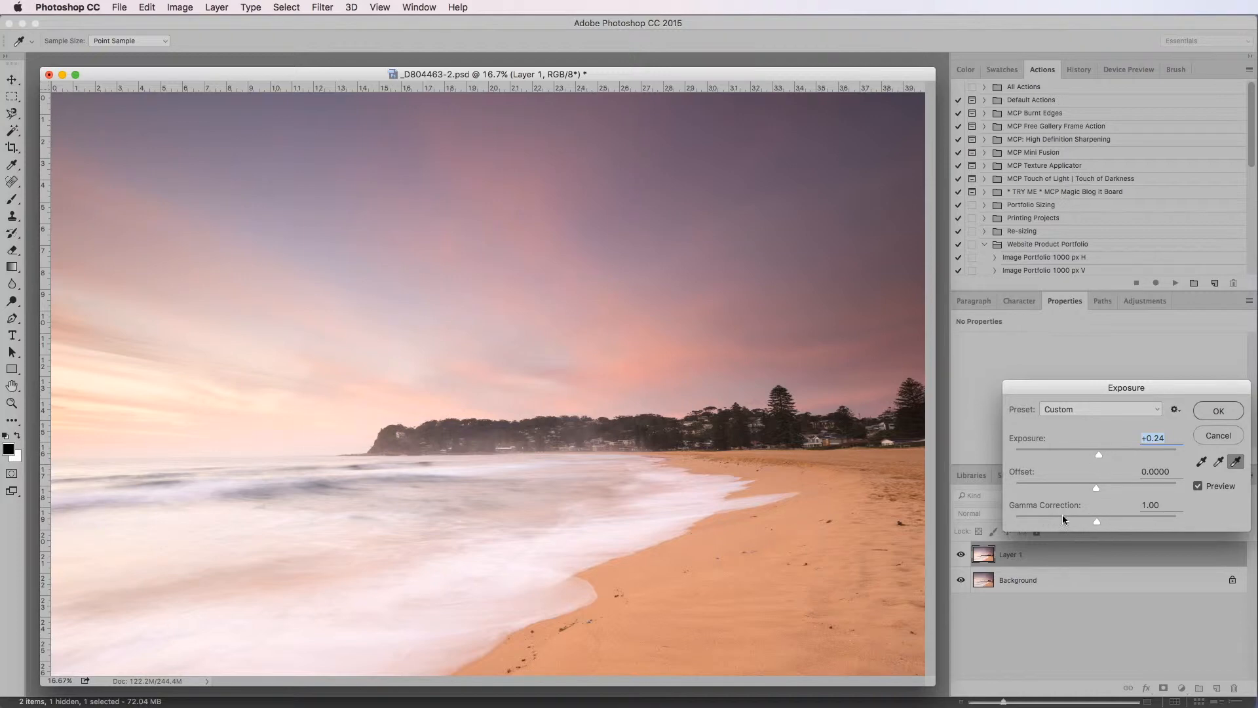
# Try a strong positive offset and a slightly negative one in the Exposure adjustment, and reset the offset to 0
pyautogui.moveTo(1096, 489); pyautogui.dragTo(1144, 490)
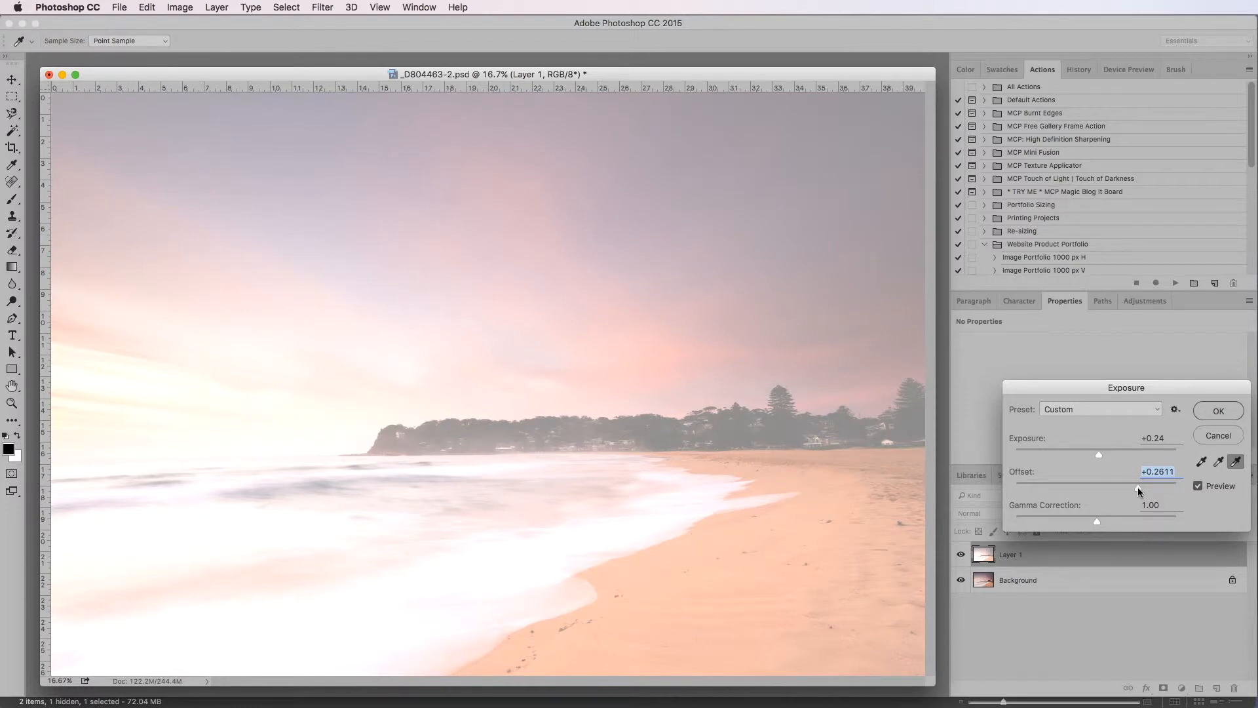
pyautogui.moveTo(1130, 488); pyautogui.dragTo(1094, 490)
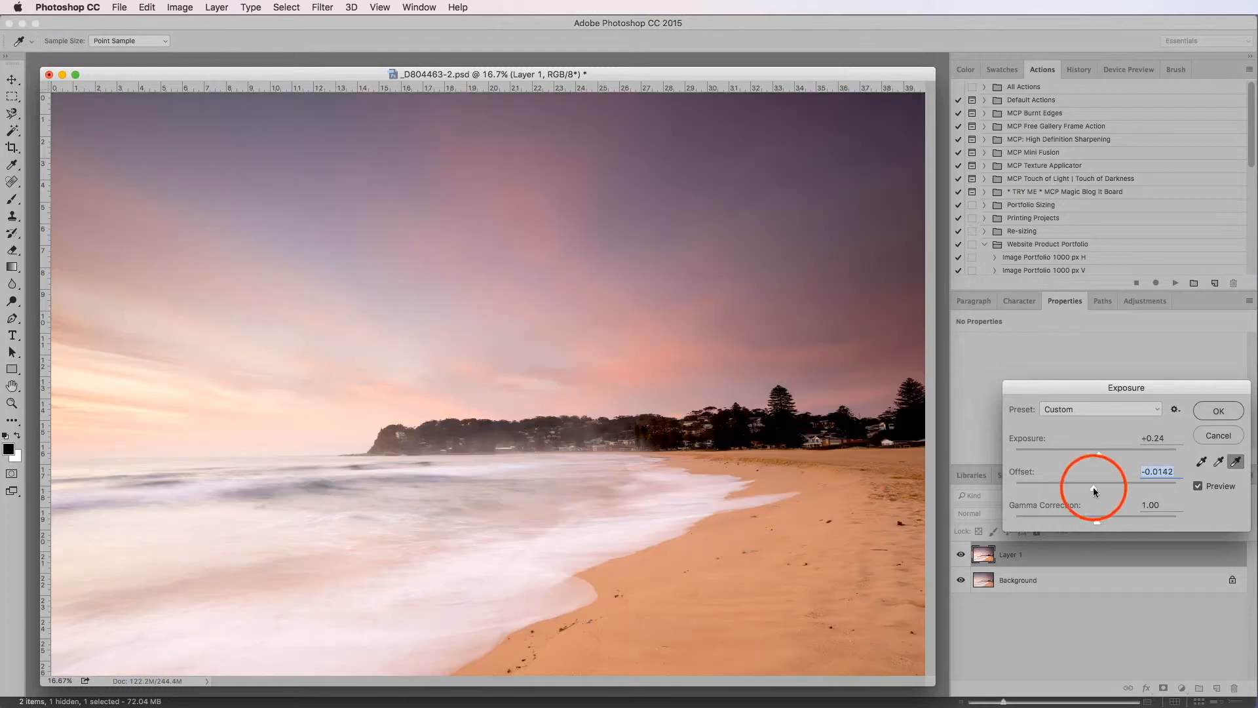
pyautogui.click(1154, 471)
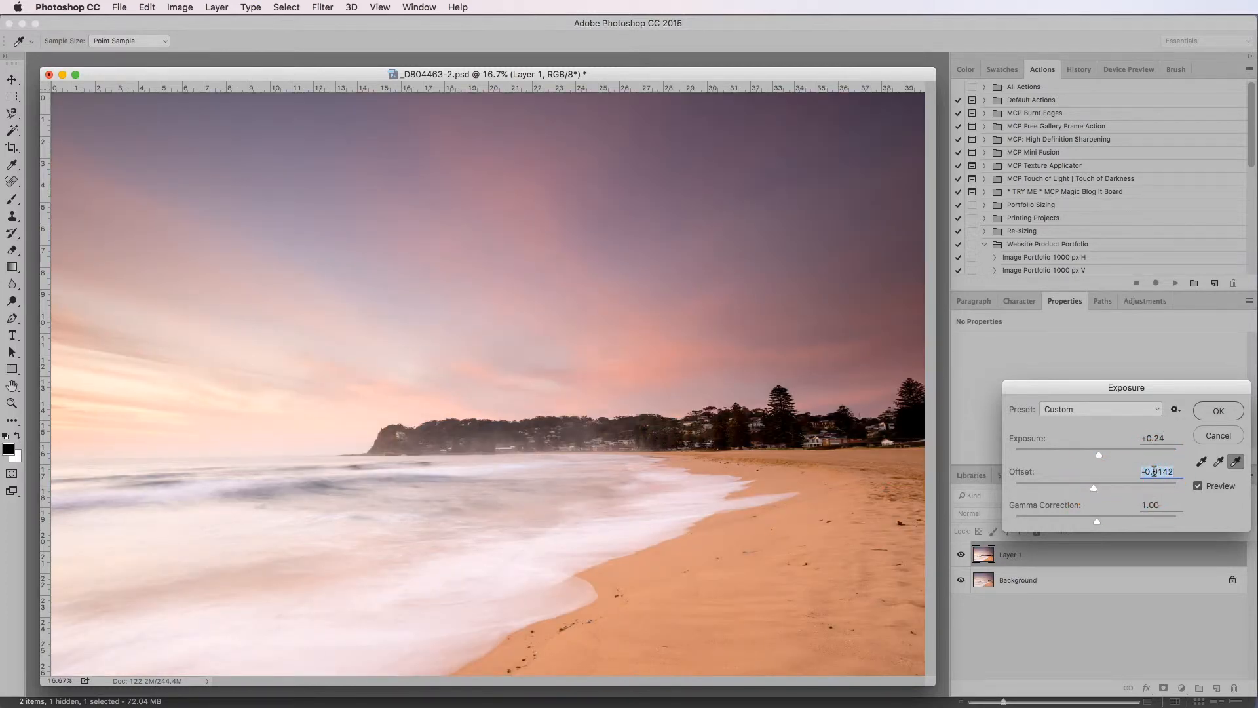
pyautogui.write('0')
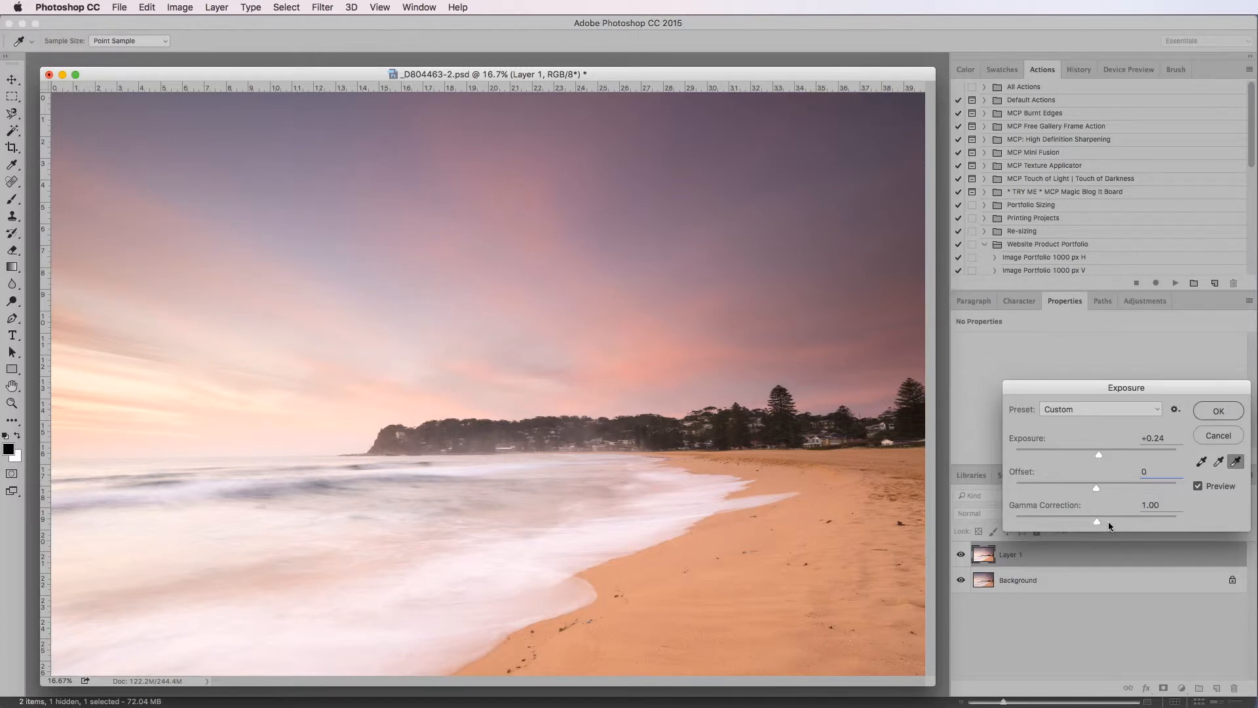
# Set the gamma correction to 0.85 and apply the Exposure adjustment to Layer 1
pyautogui.click(1098, 522)
pyautogui.press('Tab')
pyautogui.moveTo(1100, 521); pyautogui.dragTo(1109, 519)
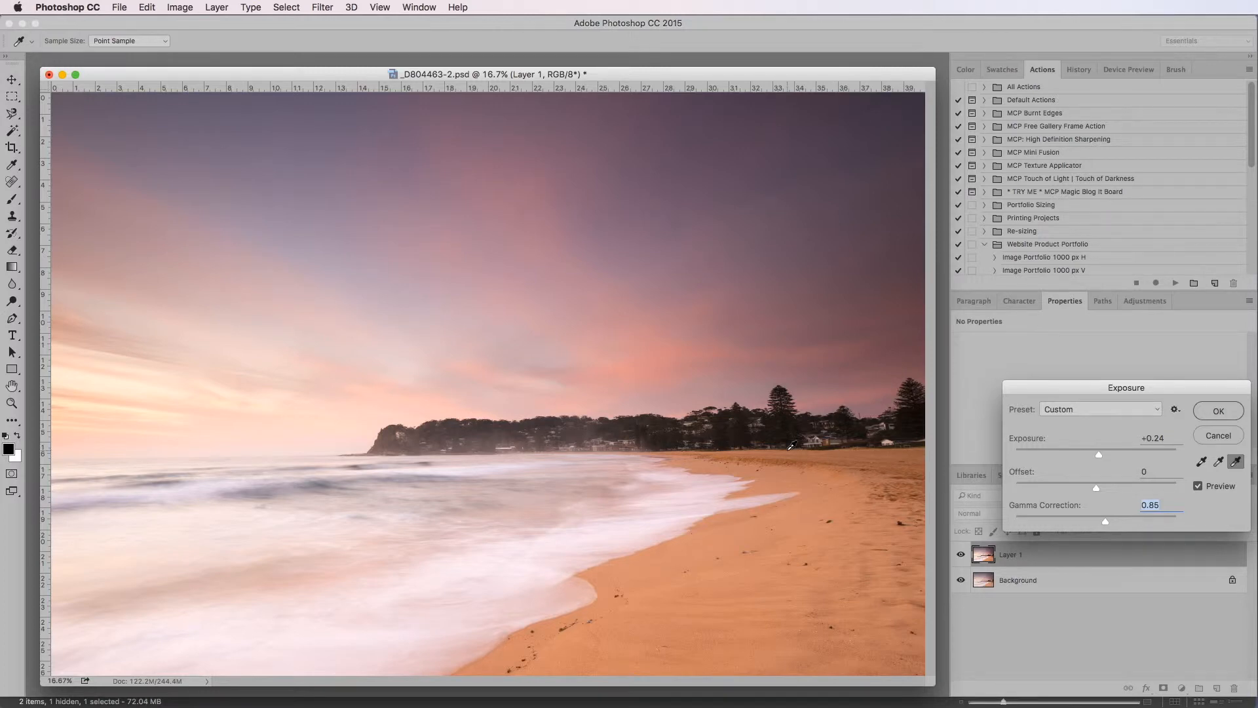
pyautogui.click(1220, 412)
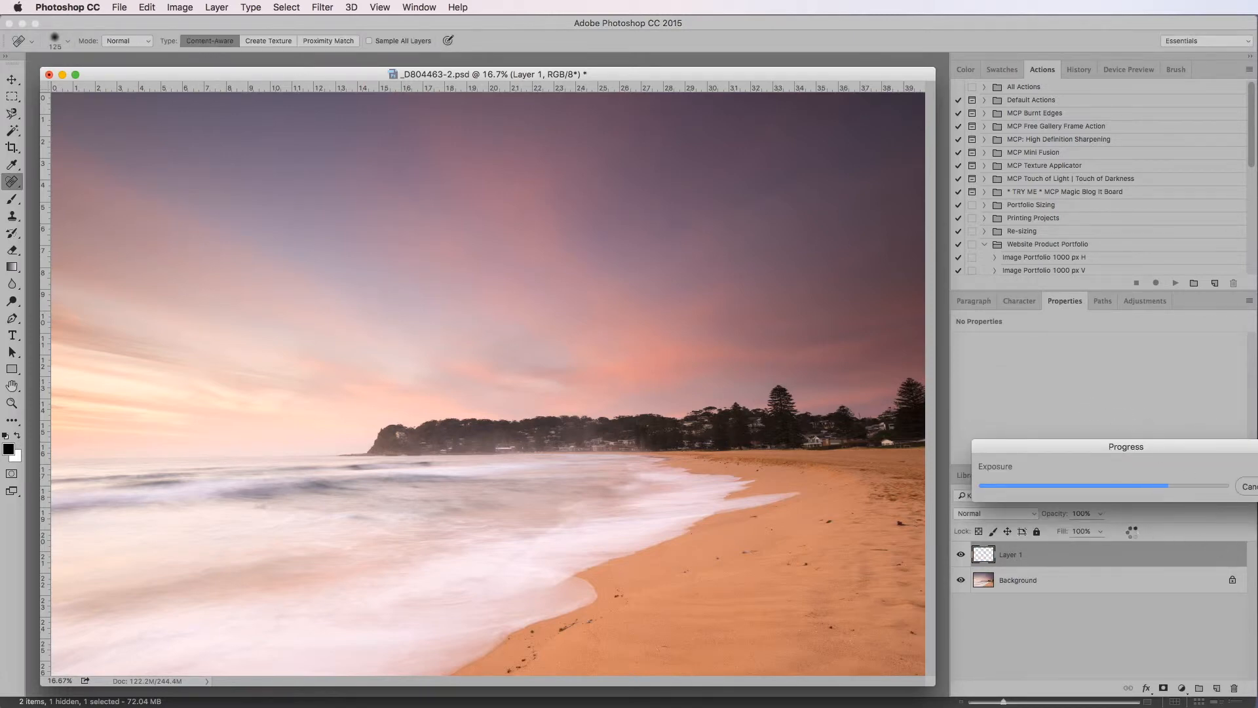
# Switch Layer 1 off and on several times to compare the exposure edit with the Background layer
pyautogui.click(983, 554)
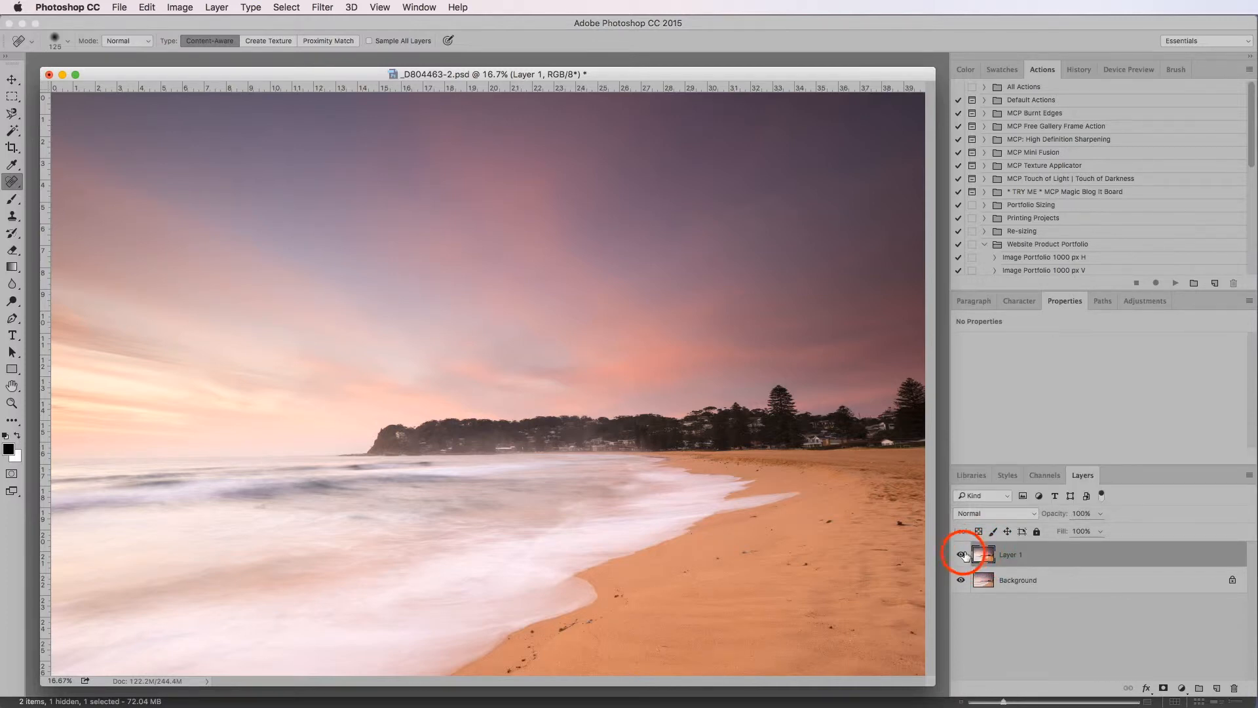
pyautogui.click(961, 555)
pyautogui.click(962, 555)
pyautogui.click(962, 555)
pyautogui.click(962, 555)
pyautogui.click(961, 555)
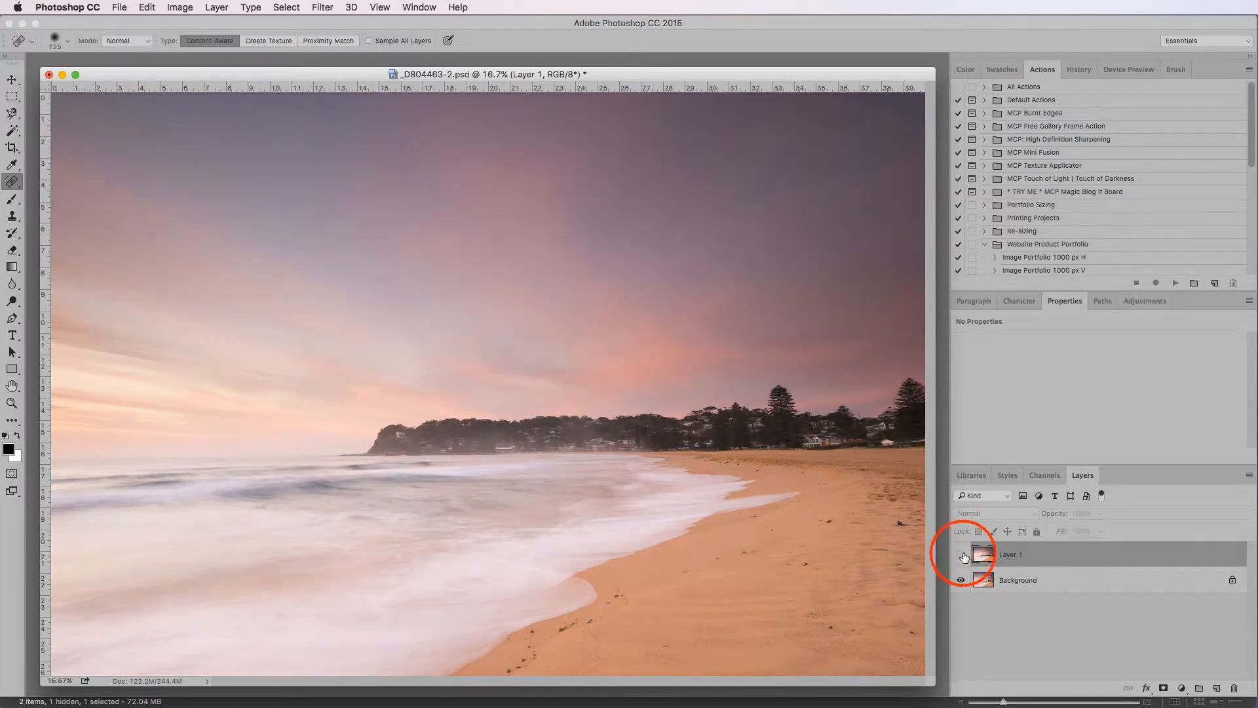
pyautogui.click(962, 555)
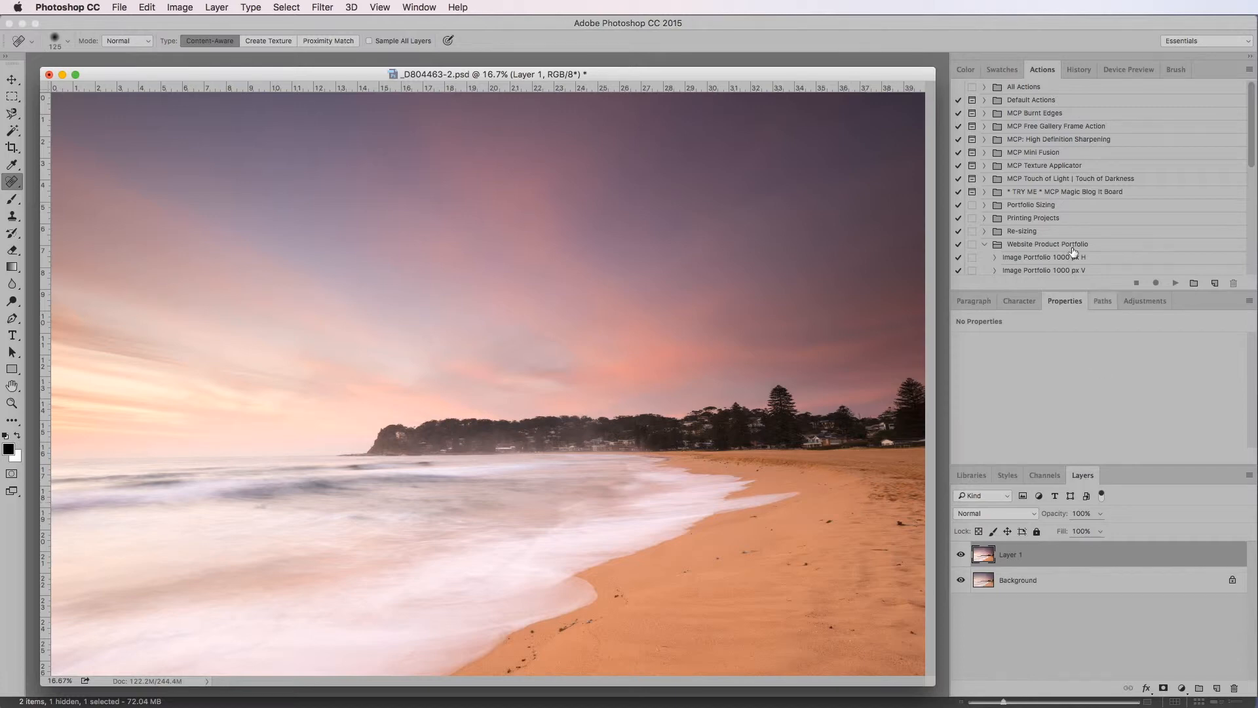
# Display the History panel, hide it together with its panel group, and show it again
pyautogui.click(1080, 72)
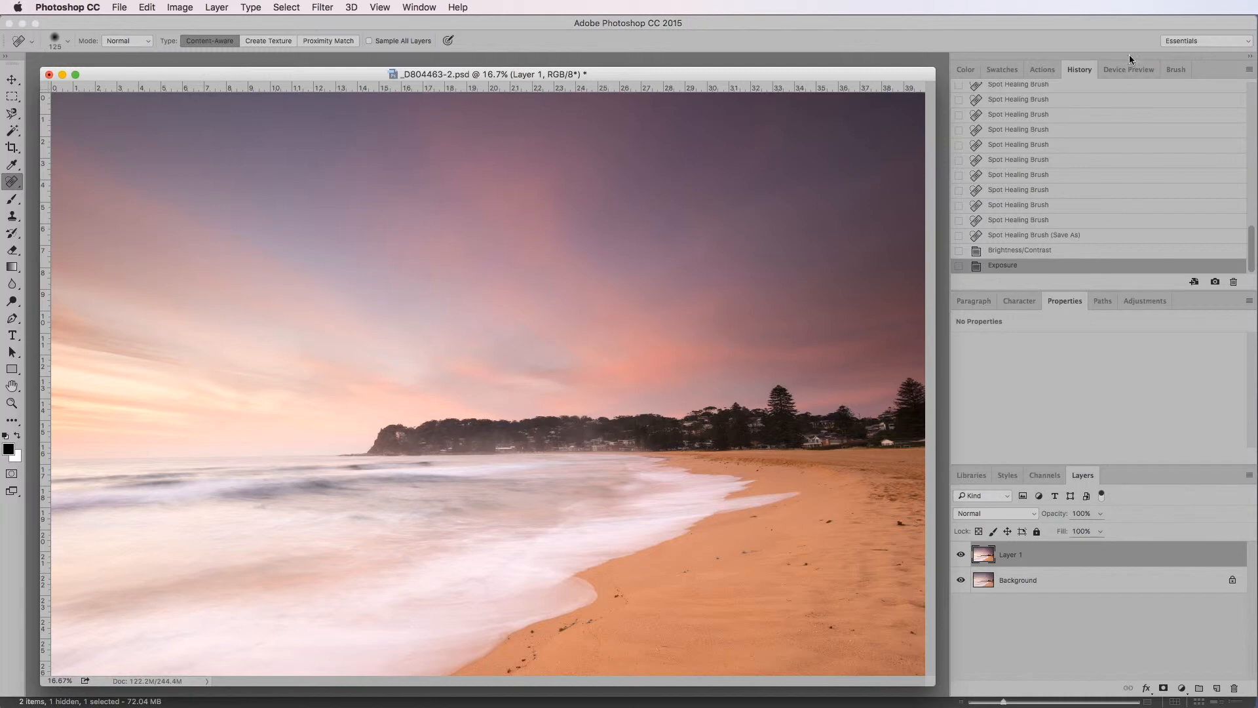
pyautogui.click(385, 8)
pyautogui.moveTo(420, 8)
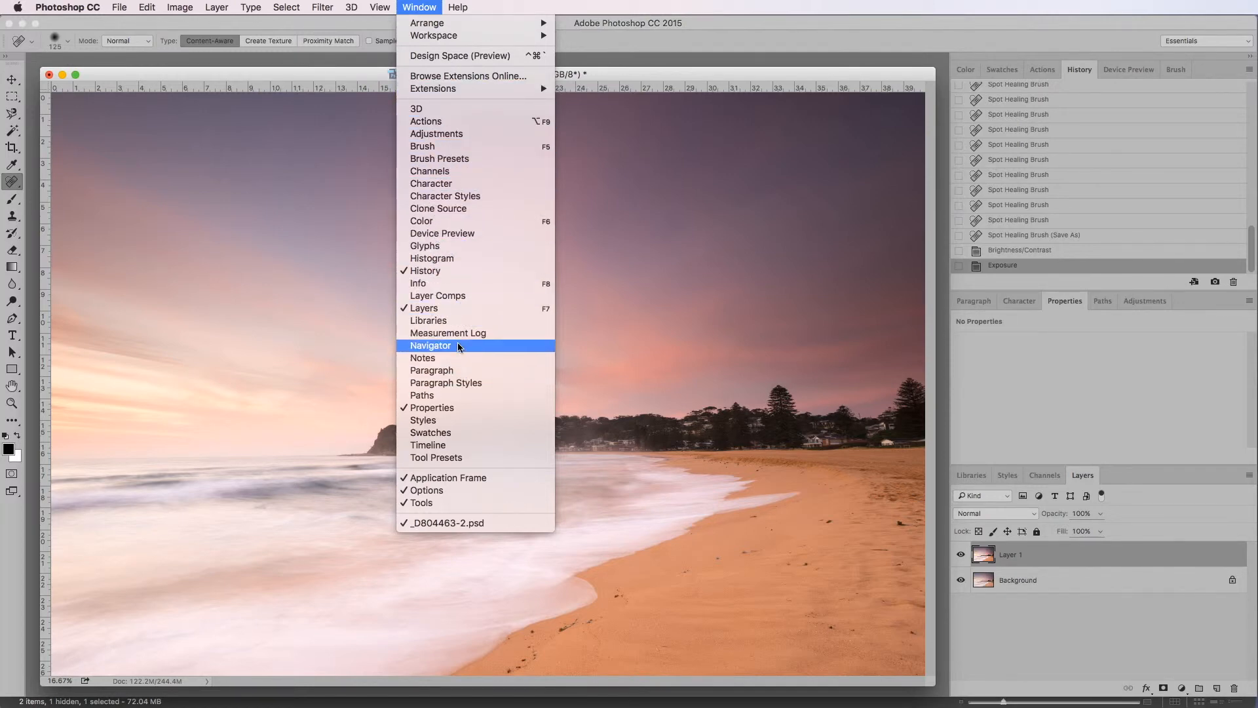
pyautogui.click(426, 270)
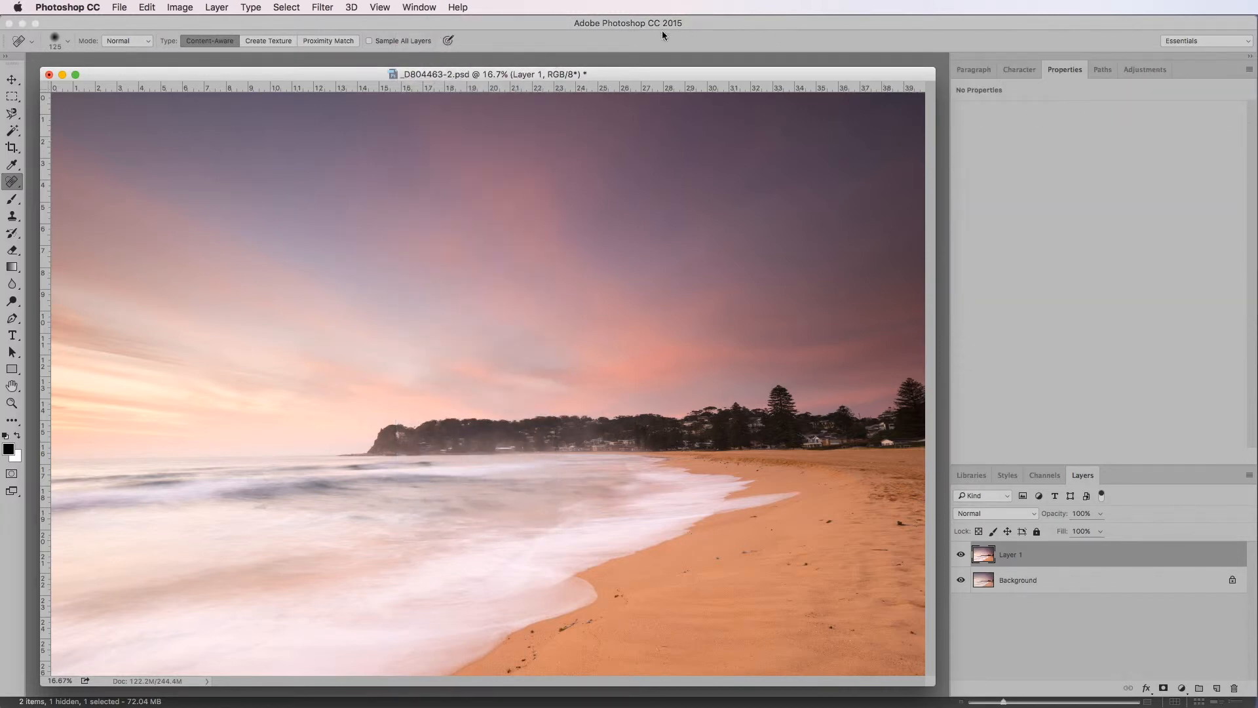
pyautogui.click(419, 7)
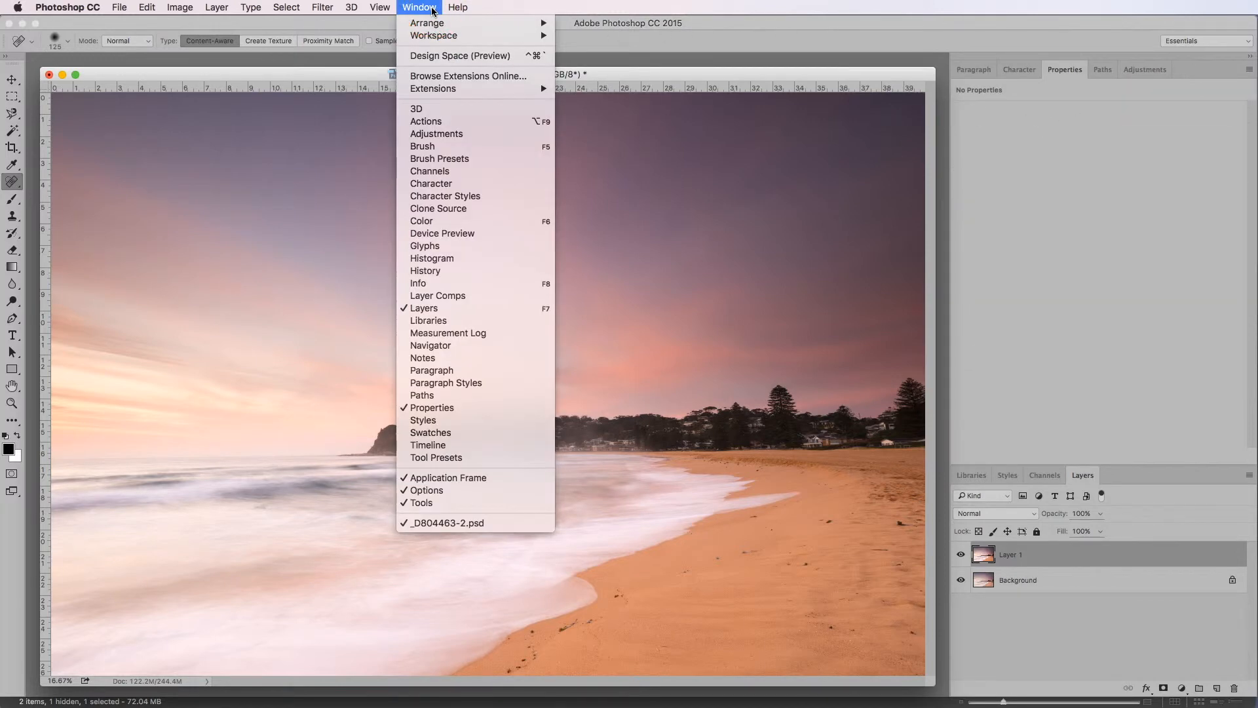
pyautogui.click(449, 270)
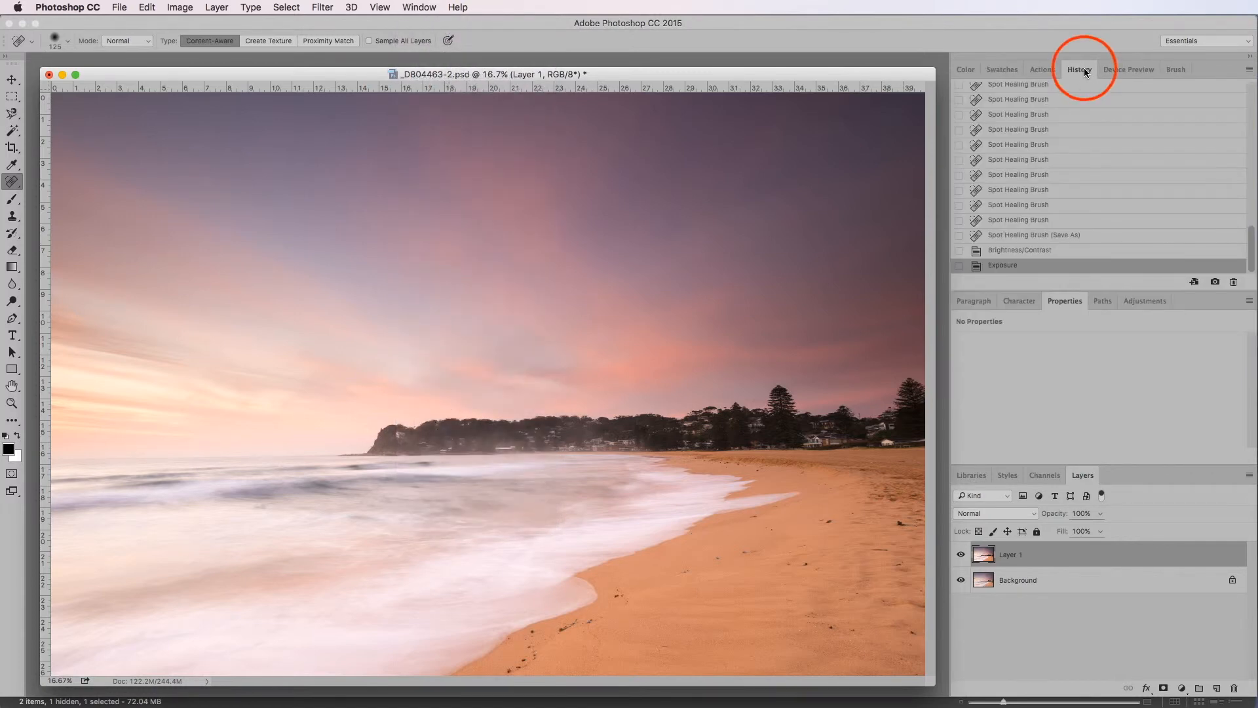
# Float the History panel over the image and dock it back into its panel group after Brush
pyautogui.moveTo(1086, 72)
pyautogui.mouseDown()
pyautogui.moveTo(859, 169)
pyautogui.moveTo(714, 174)
pyautogui.mouseUp()
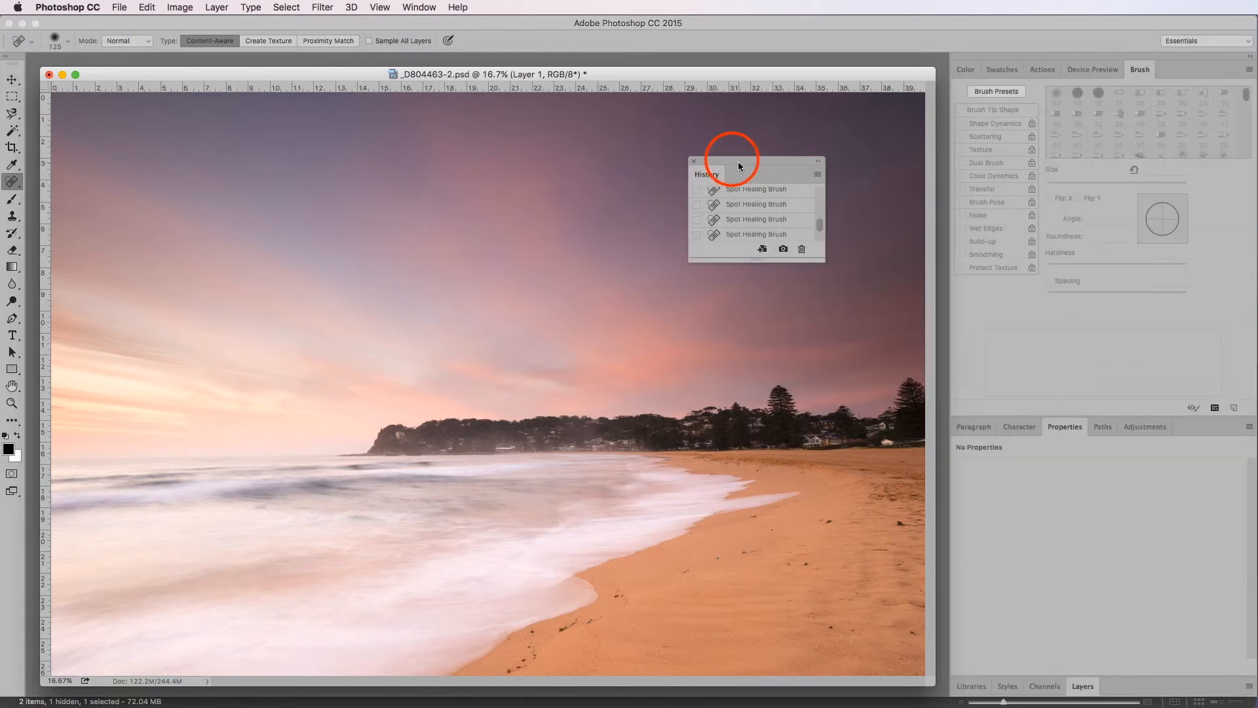
pyautogui.moveTo(731, 159)
pyautogui.mouseDown()
pyautogui.moveTo(828, 167)
pyautogui.moveTo(1082, 139)
pyautogui.moveTo(1162, 74)
pyautogui.mouseUp()
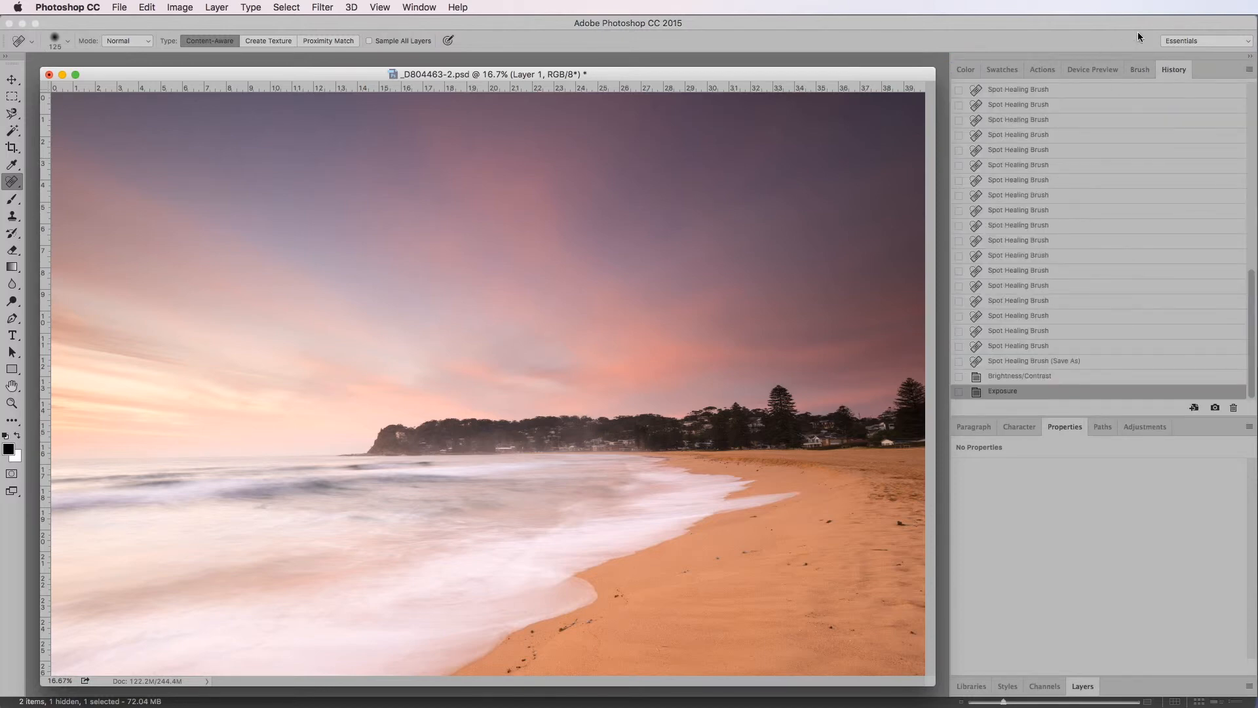
pyautogui.moveTo(1114, 71)
pyautogui.mouseDown()
pyautogui.moveTo(1075, 73)
pyautogui.moveTo(1118, 323)
pyautogui.moveTo(1152, 430)
pyautogui.moveTo(1181, 437)
pyautogui.moveTo(1081, 112)
pyautogui.moveTo(1082, 66)
pyautogui.mouseUp()
# Review the recorded editing states in the History panel from the opened image to the latest adjustments
pyautogui.scroll(8, 1033, 341)
pyautogui.scroll(5, 1034, 341)
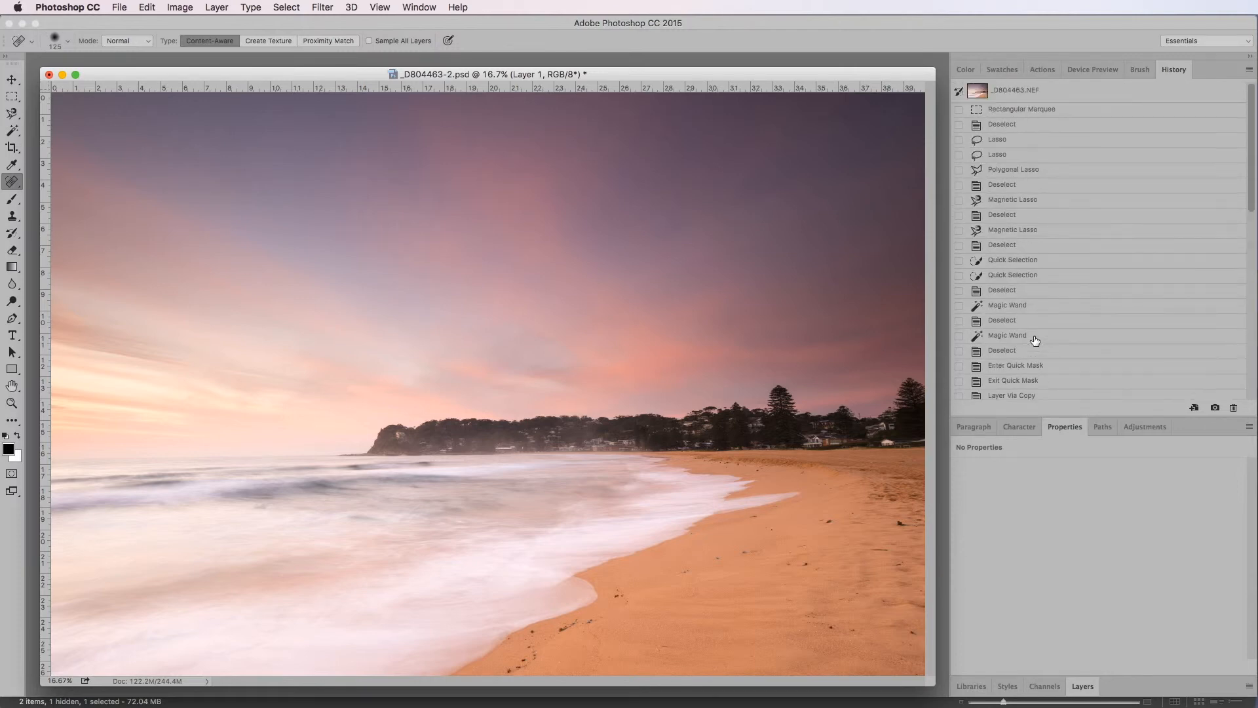
pyautogui.scroll(-10, 1026, 127)
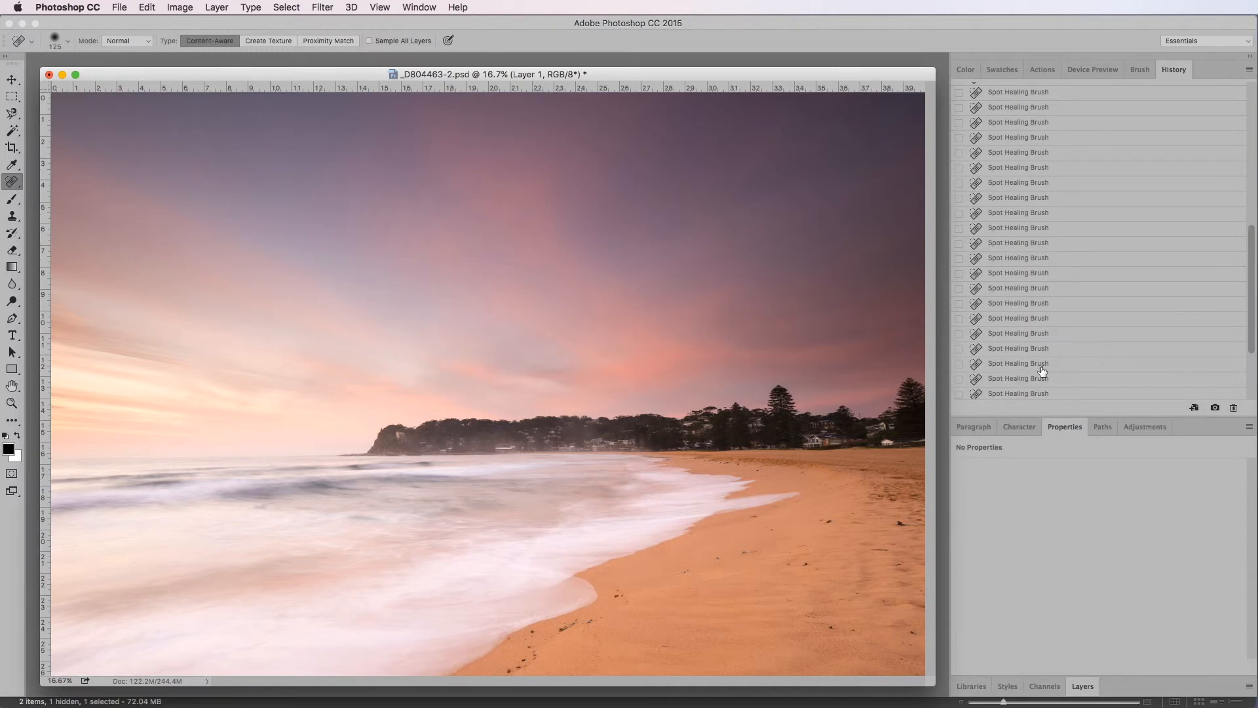
pyautogui.scroll(15, 1041, 361)
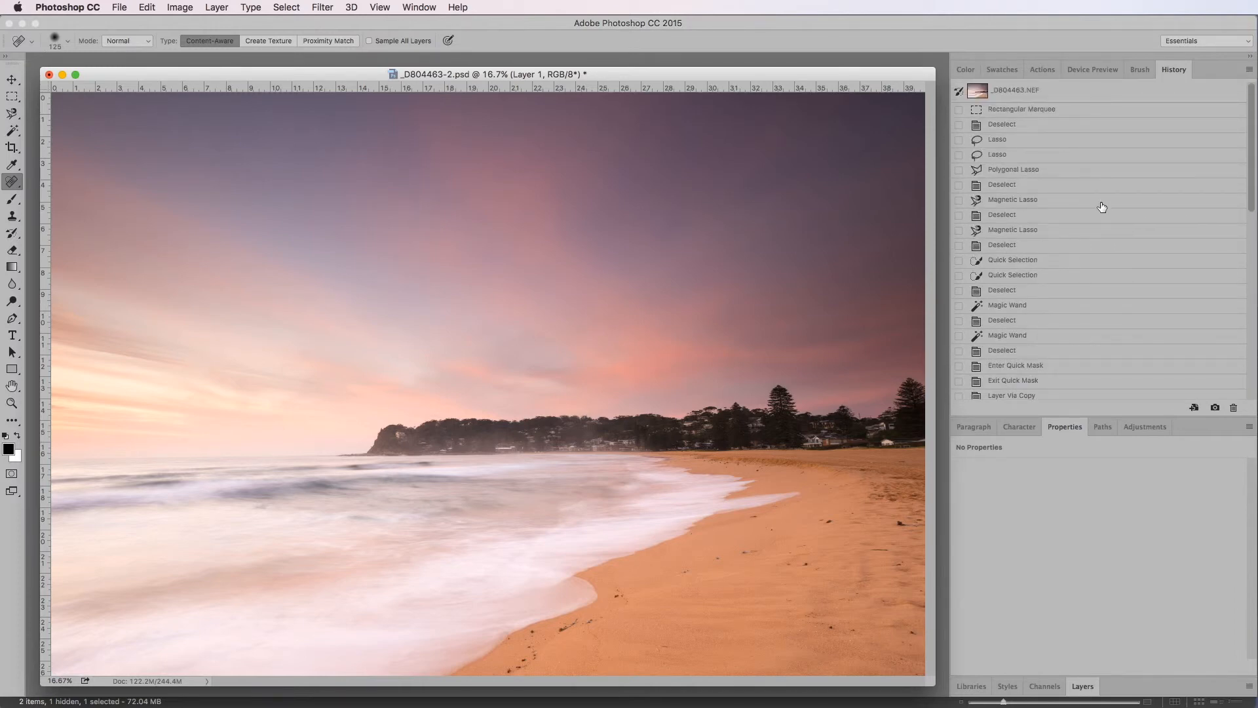
pyautogui.scroll(-4, 1105, 259)
pyautogui.scroll(-10, 1106, 258)
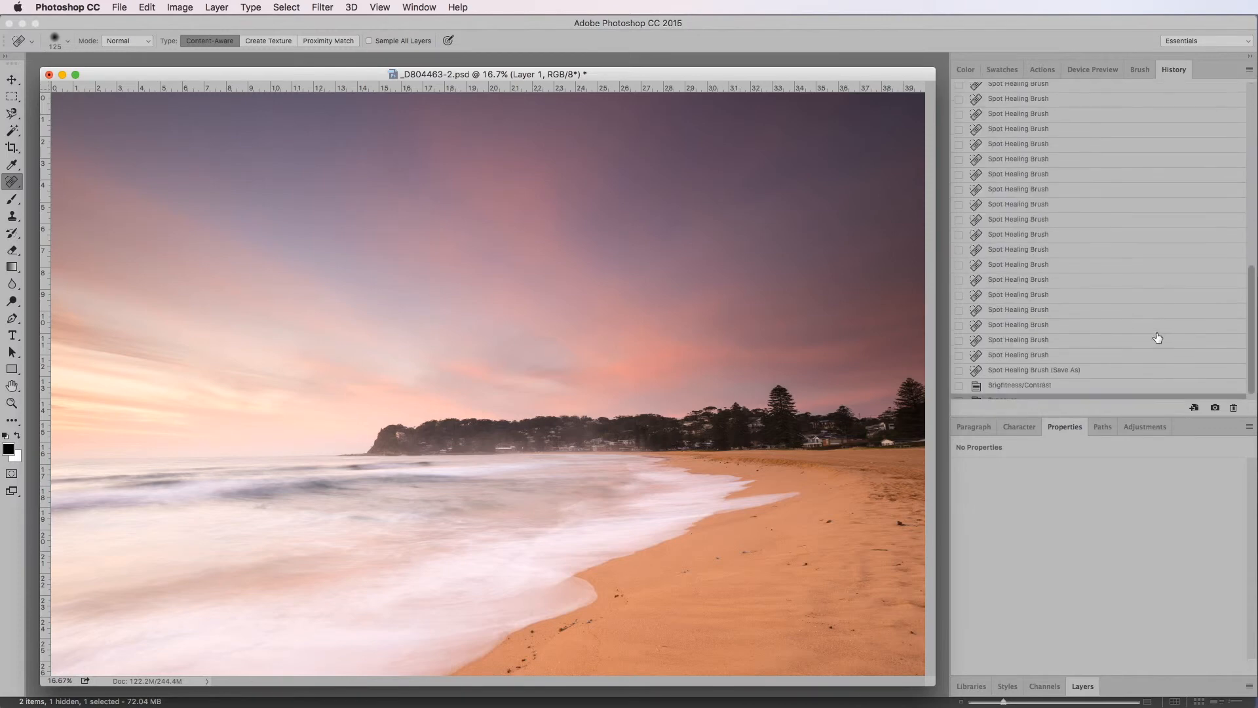
# Step back through the Brightness/Contrast and Spot Healing Brush (Save As) history states to compare the image, and return to the Exposure state
pyautogui.click(1010, 388)
pyautogui.click(1012, 379)
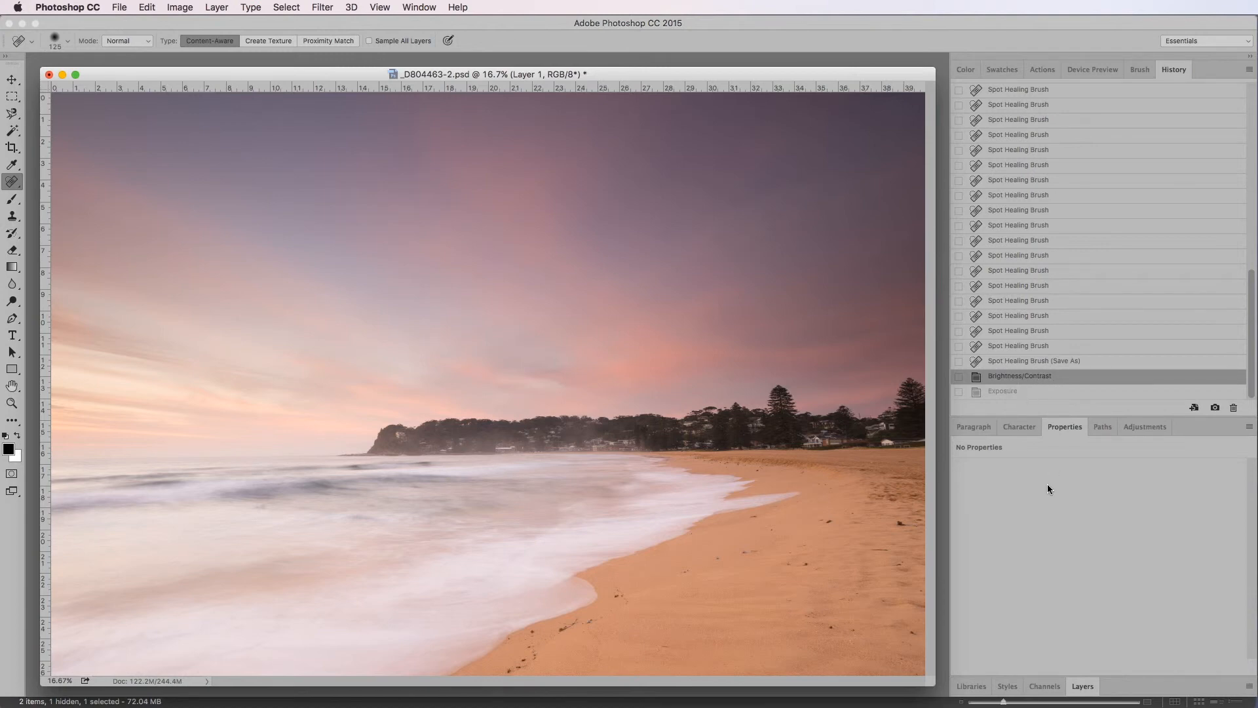
pyautogui.click(1011, 364)
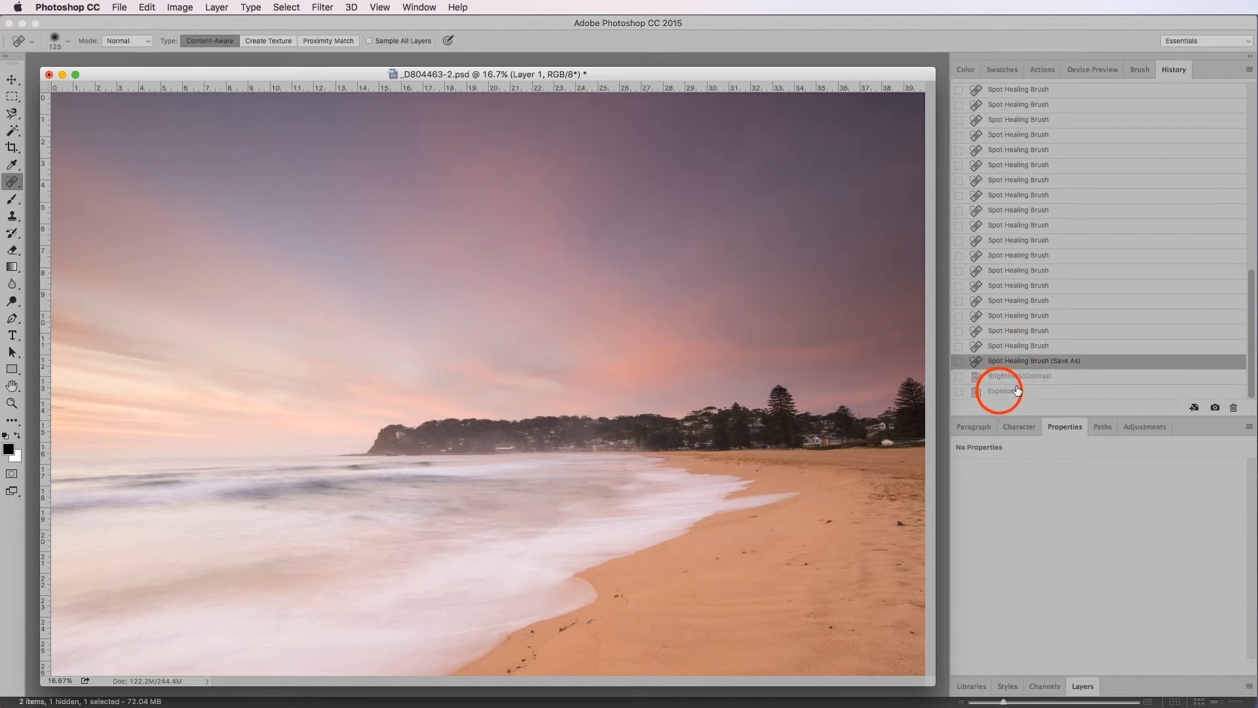
pyautogui.click(999, 394)
# Expand the Layers panel group and bring the most recent states of the History panel into view
pyautogui.click(1083, 686)
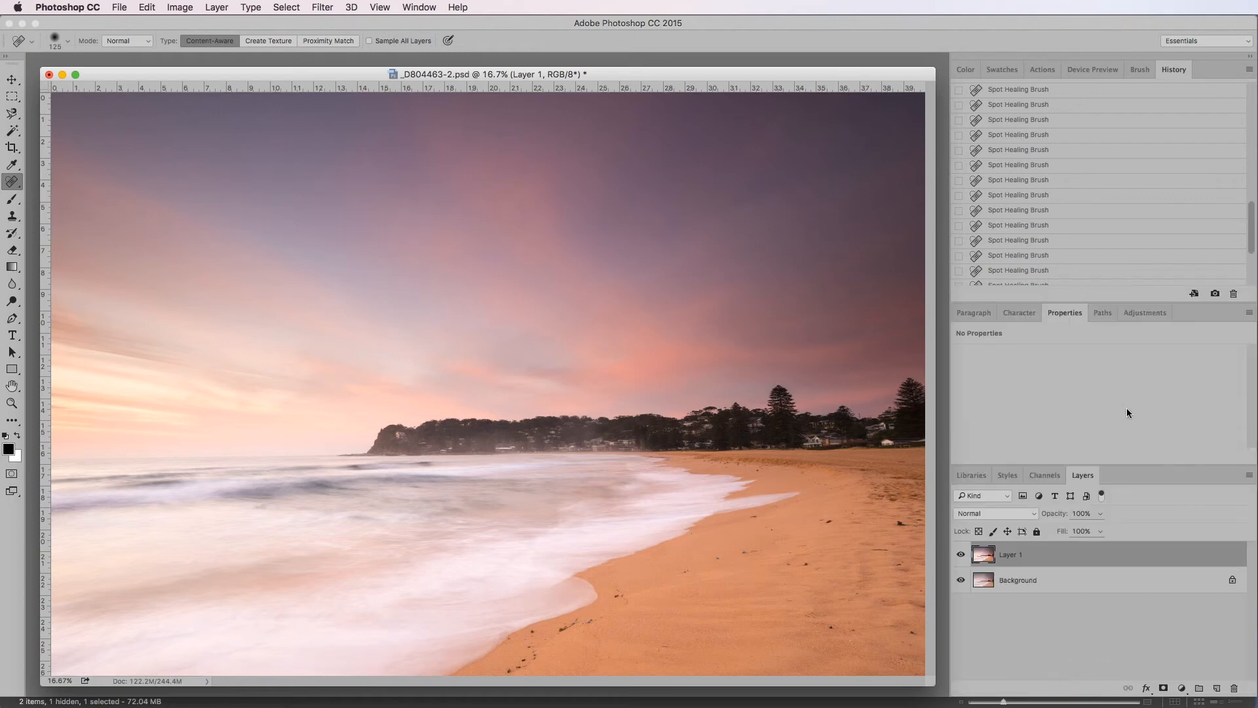
pyautogui.moveTo(1252, 231); pyautogui.dragTo(1254, 270)
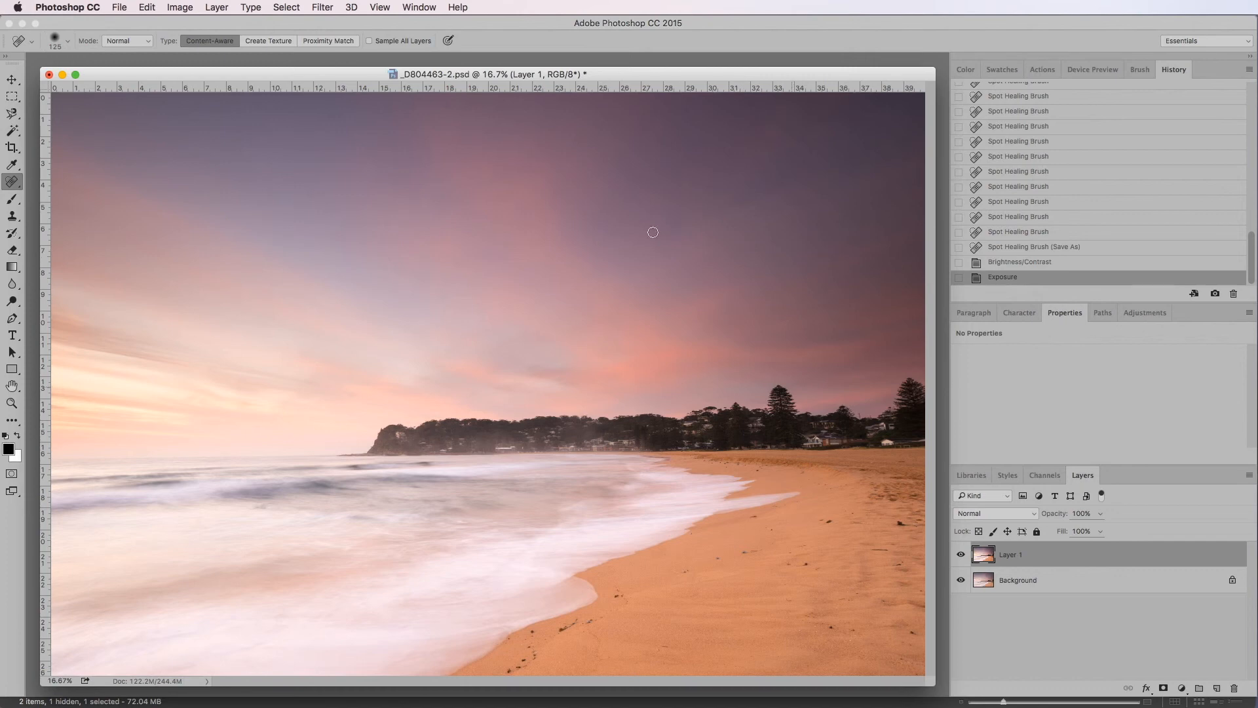
pyautogui.scroll(3, 581, 388)
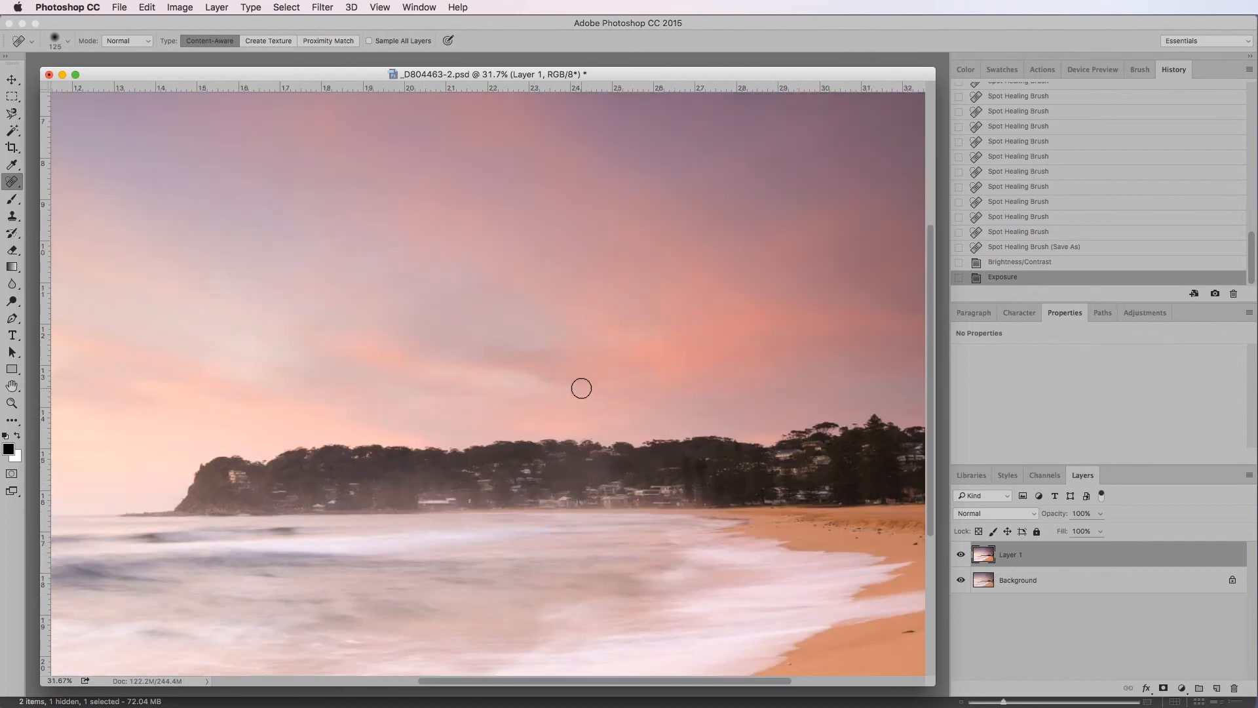
pyautogui.scroll(-4, 581, 388)
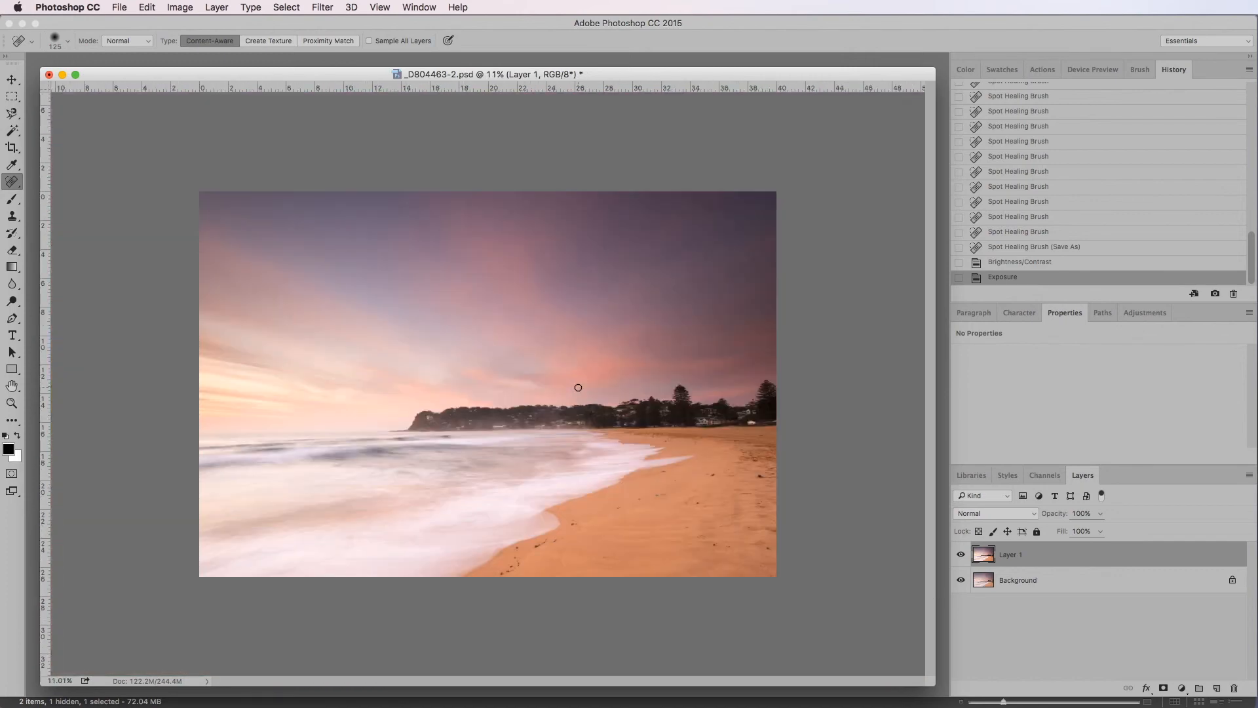